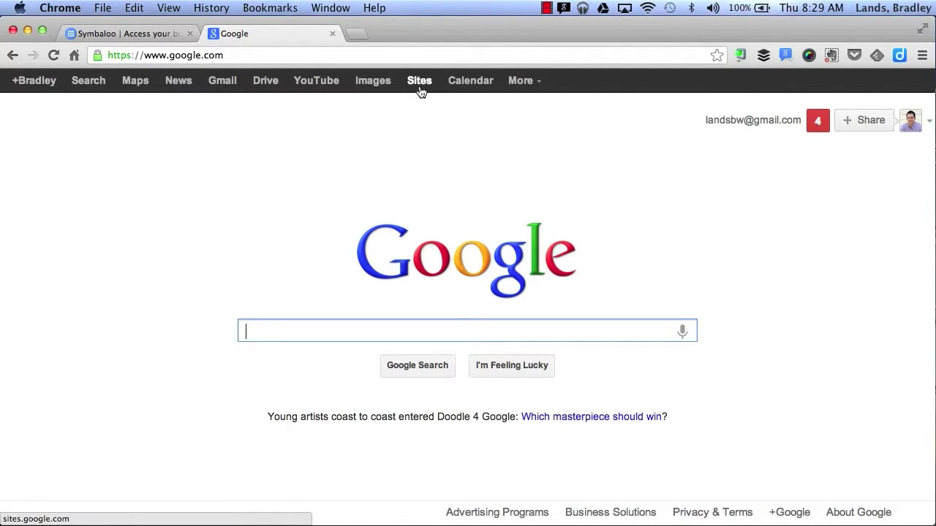
# Open Google Sites from Google's full product list and start creating a new site.
pyautogui.click(521, 81)
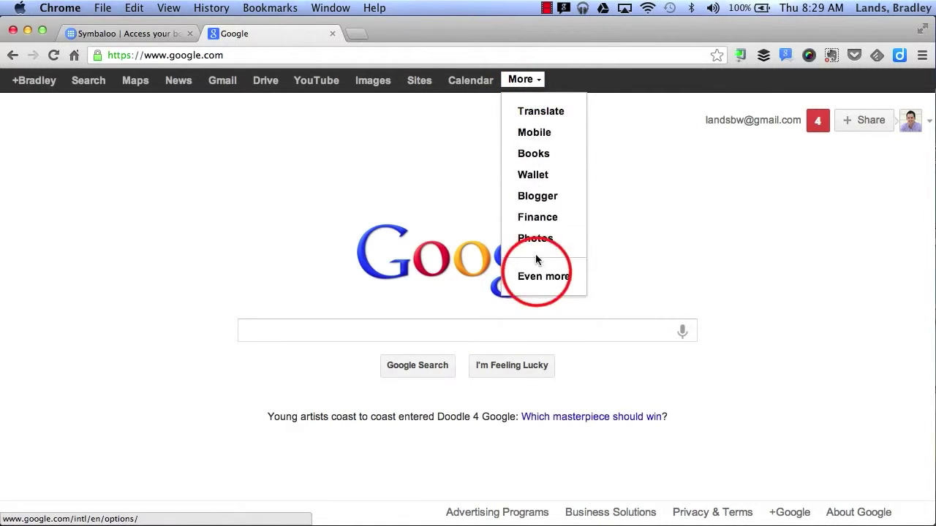
pyautogui.click(540, 276)
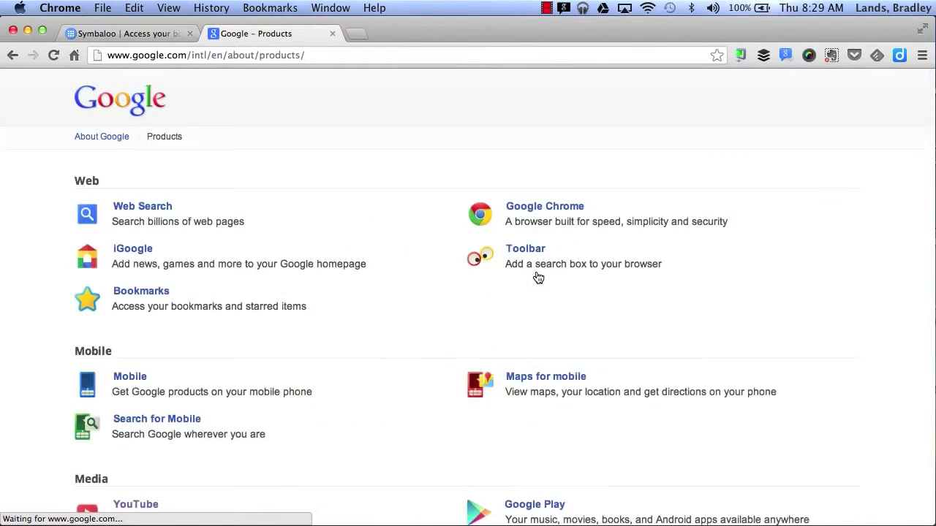
pyautogui.scroll(-10, 631, 338)
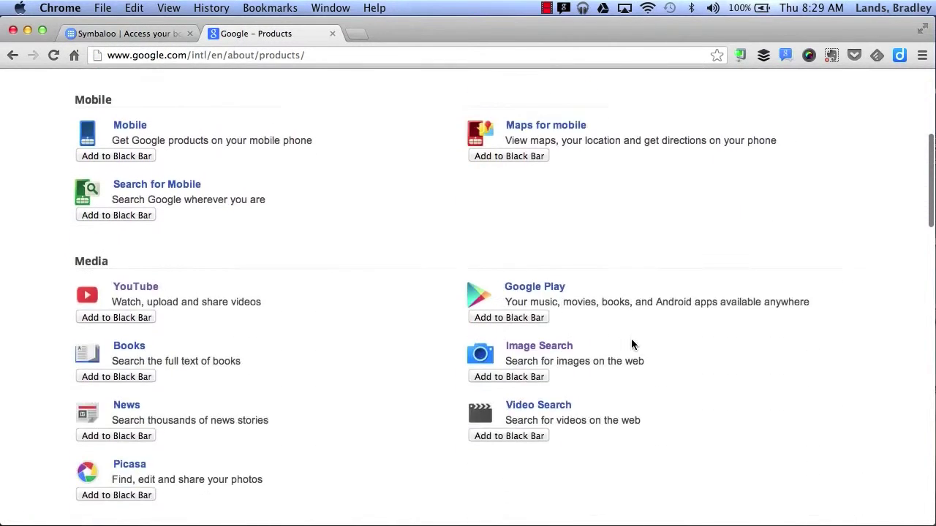
pyautogui.scroll(-5, 631, 338)
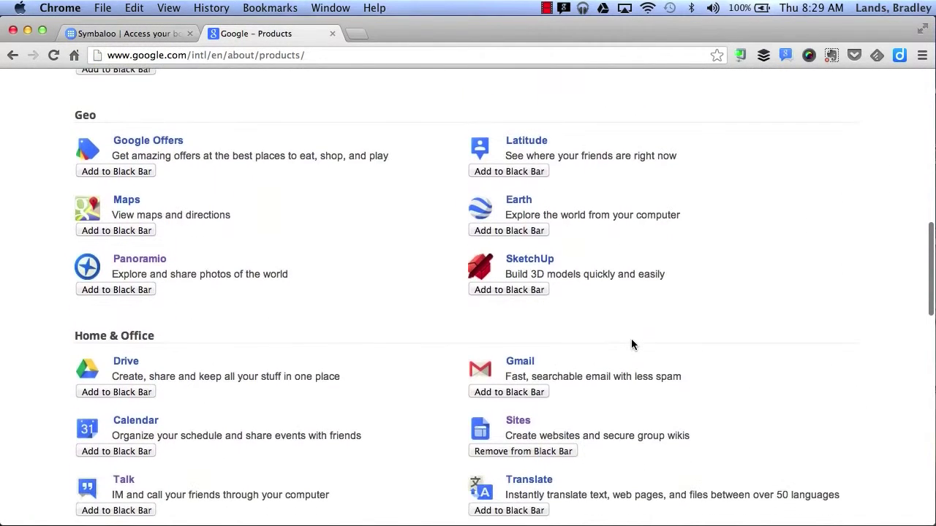
pyautogui.click(519, 332)
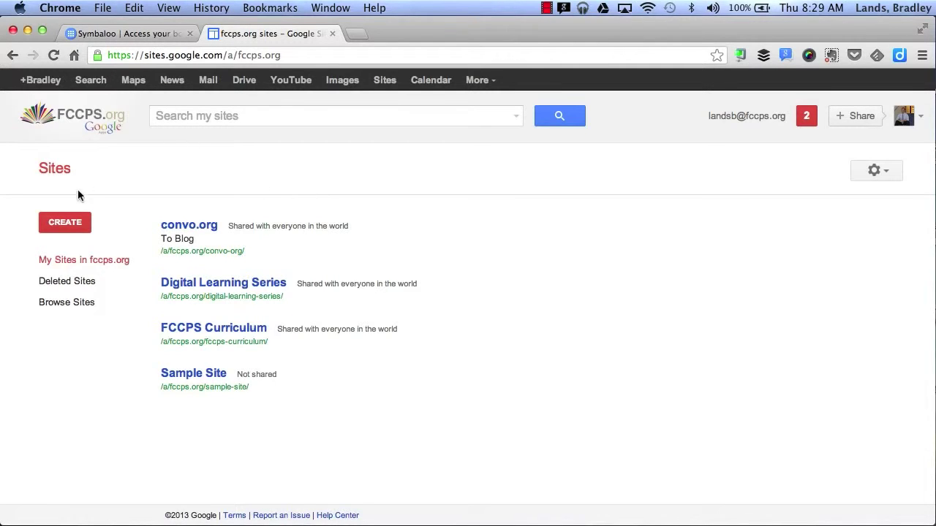
pyautogui.click(71, 229)
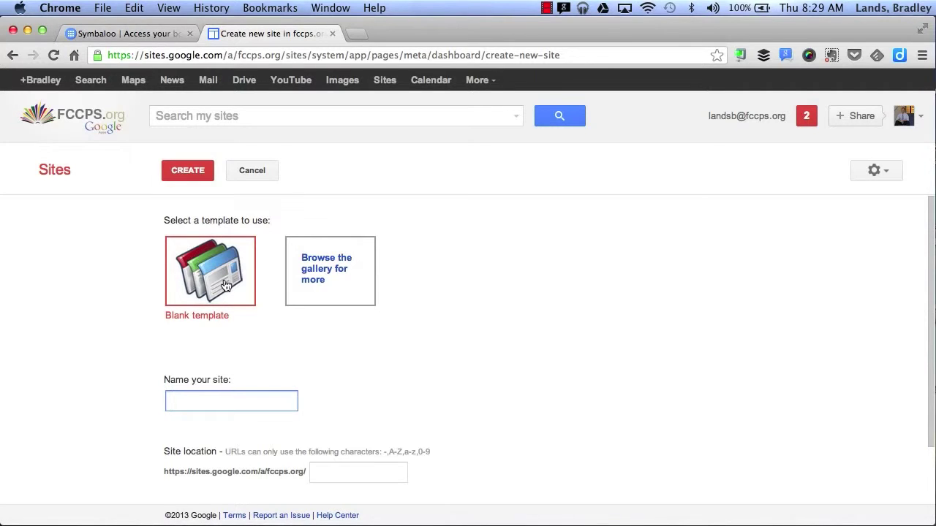
# Browse the Schools & education templates in the site template gallery, and switch to the Public category.
pyautogui.click(345, 272)
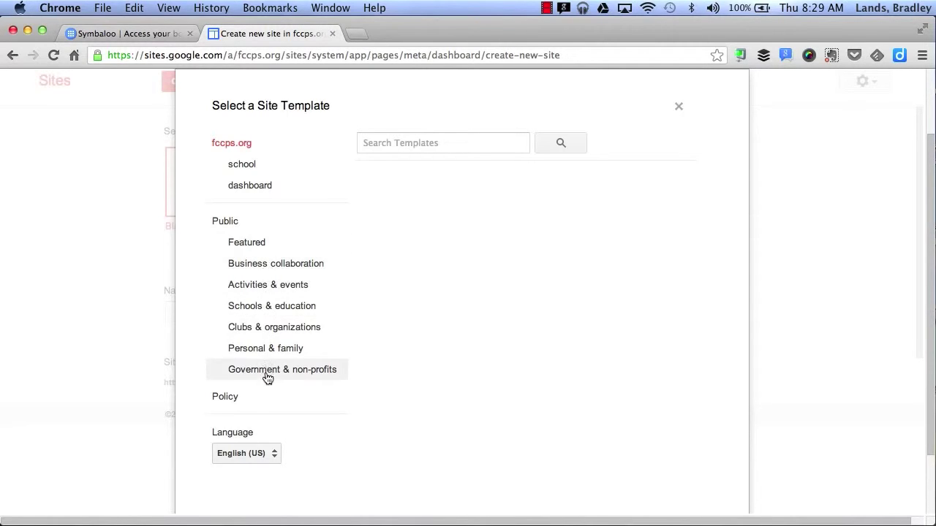
pyautogui.click(315, 308)
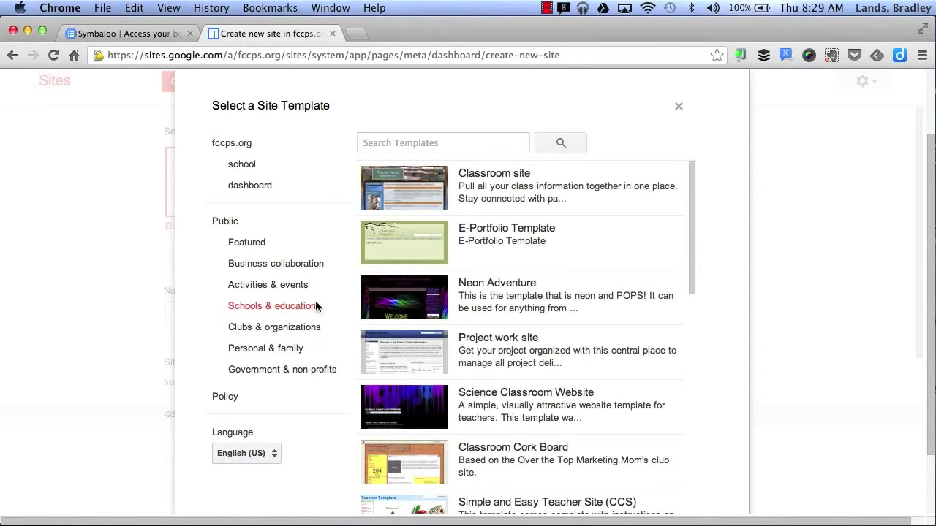
pyautogui.scroll(-5, 541, 275)
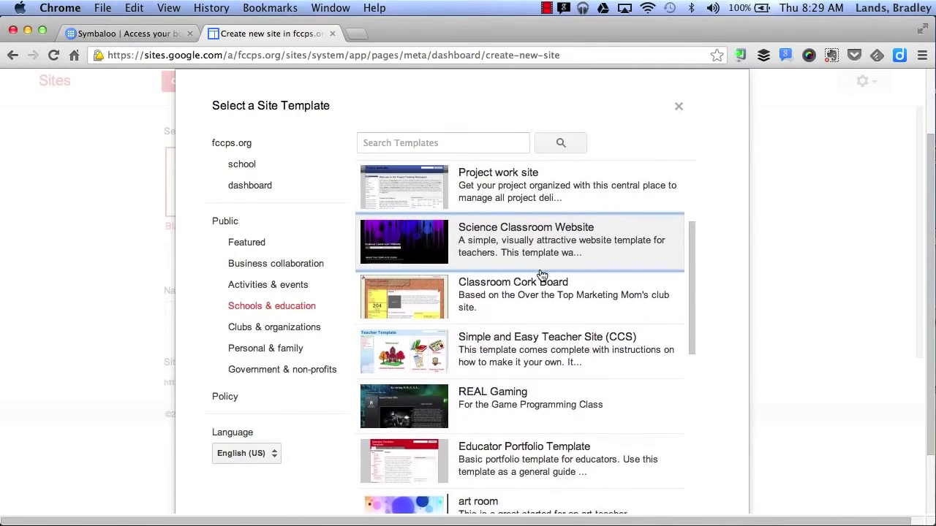
pyautogui.scroll(-8, 541, 275)
pyautogui.scroll(10, 541, 275)
pyautogui.scroll(5, 512, 263)
pyautogui.click(252, 273)
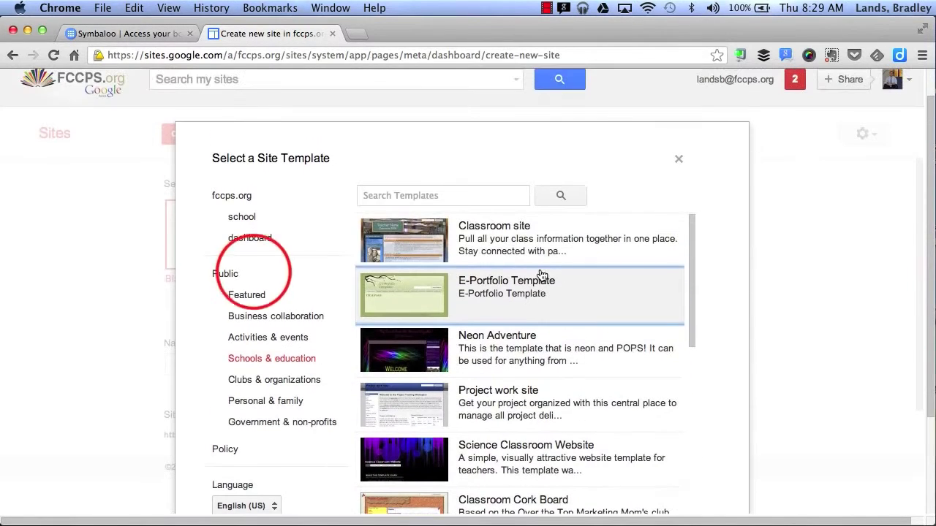
# Search the site templates for "classroom", look through them, and close the gallery without selecting a template.
pyautogui.click(415, 189)
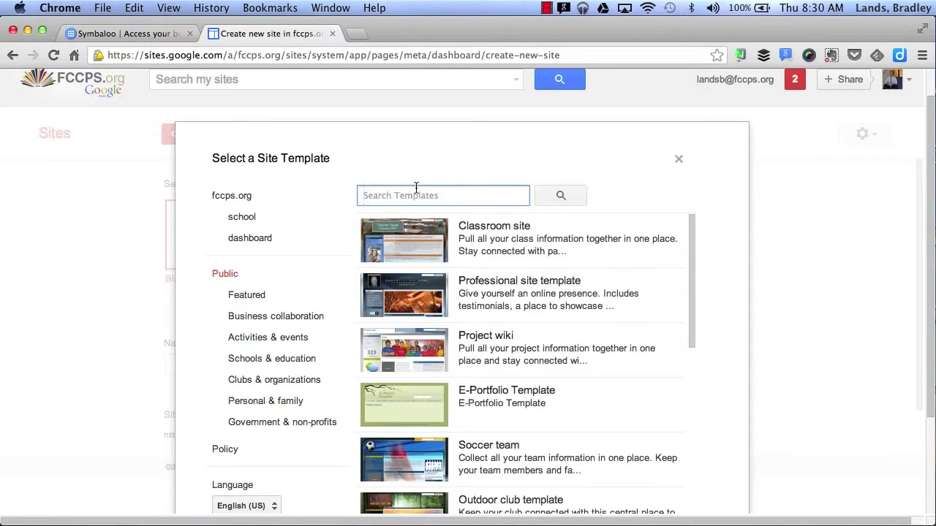
pyautogui.write('classroom')
pyautogui.press('Return')
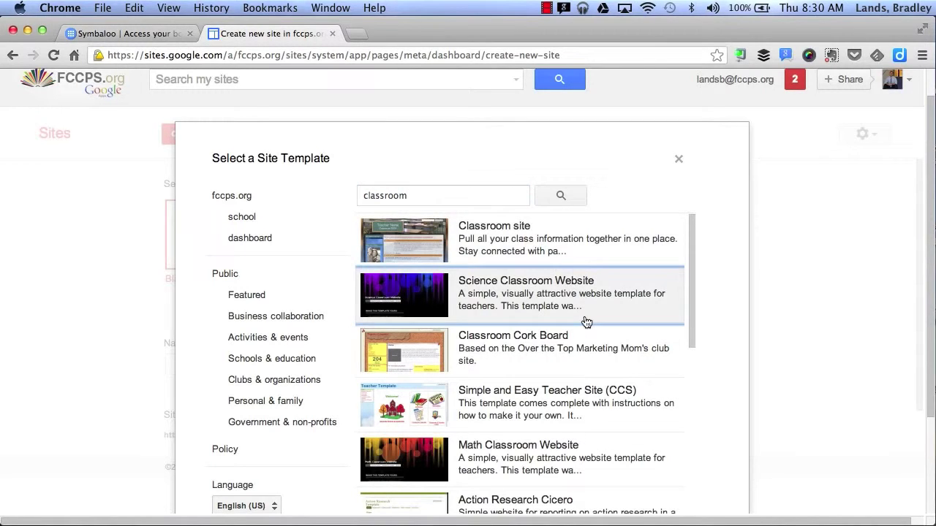
pyautogui.scroll(-4, 586, 321)
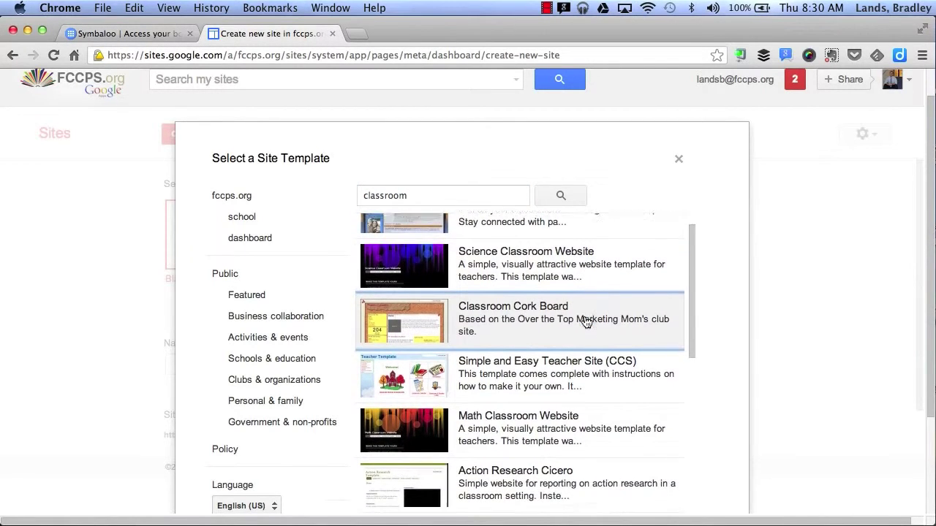
pyautogui.scroll(5, 585, 319)
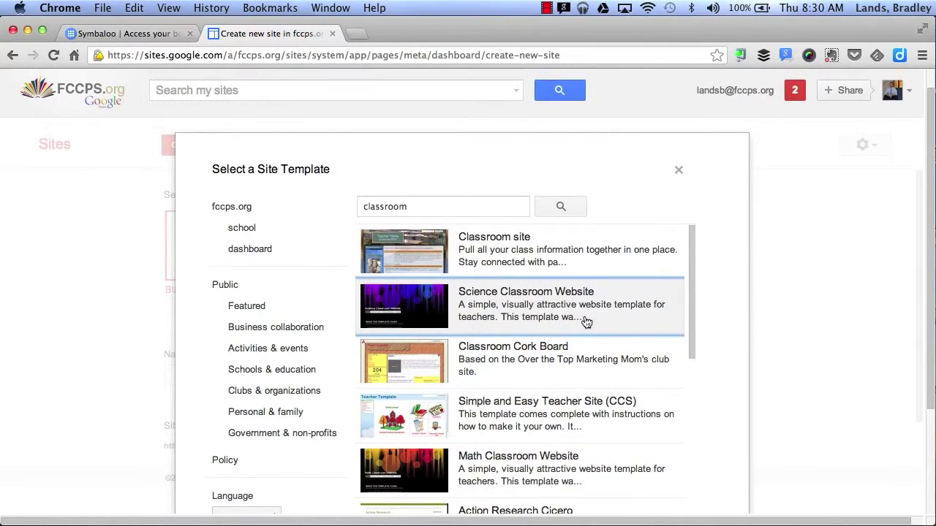
pyautogui.scroll(-3, 293, 322)
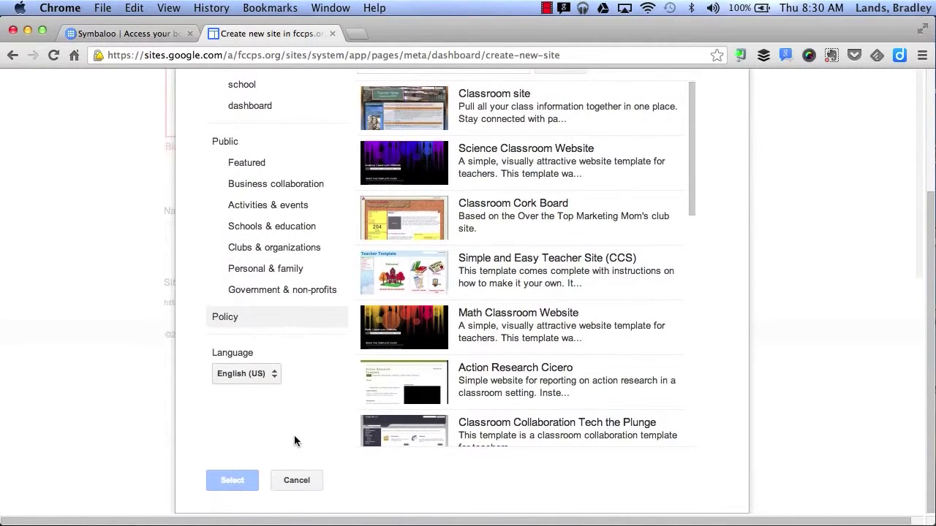
pyautogui.click(295, 477)
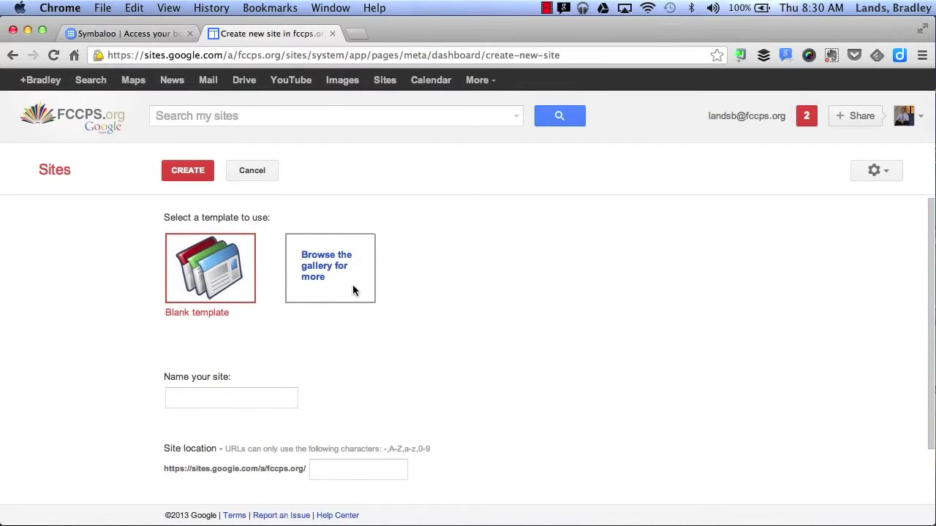
# Name the new blank-template site "My Google Site".
pyautogui.scroll(-2, 292, 307)
pyautogui.click(226, 329)
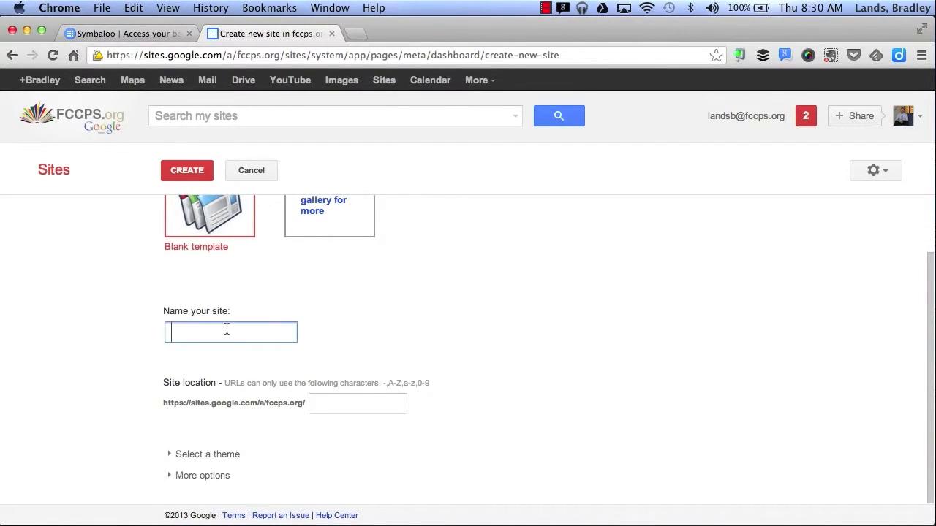
pyautogui.write('My Google Site')
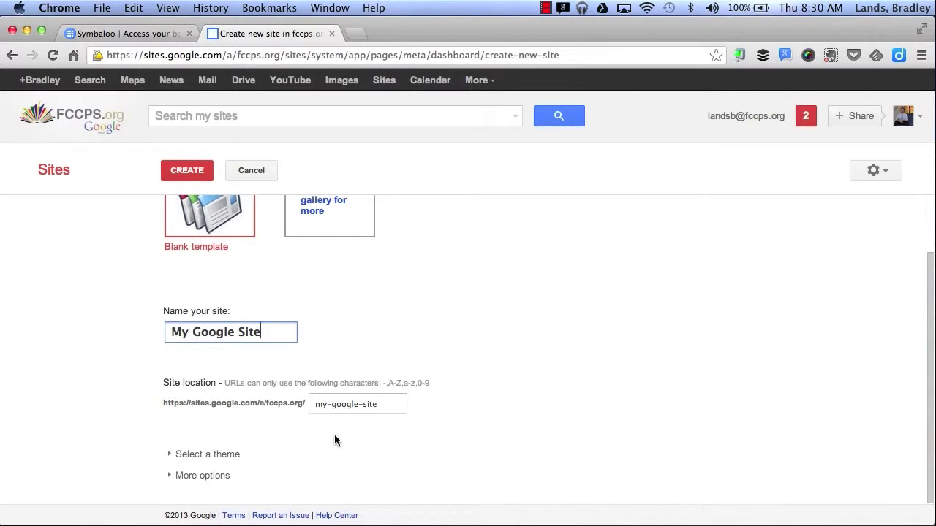
# Expand the theme choices, look through them, and select the Notebook theme for the site.
pyautogui.click(170, 457)
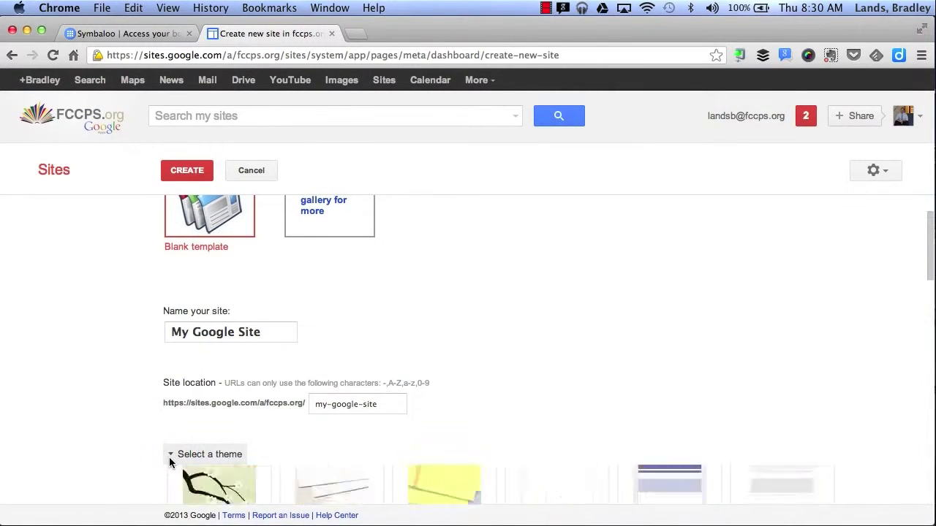
pyautogui.scroll(-5, 459, 460)
pyautogui.scroll(-6, 460, 465)
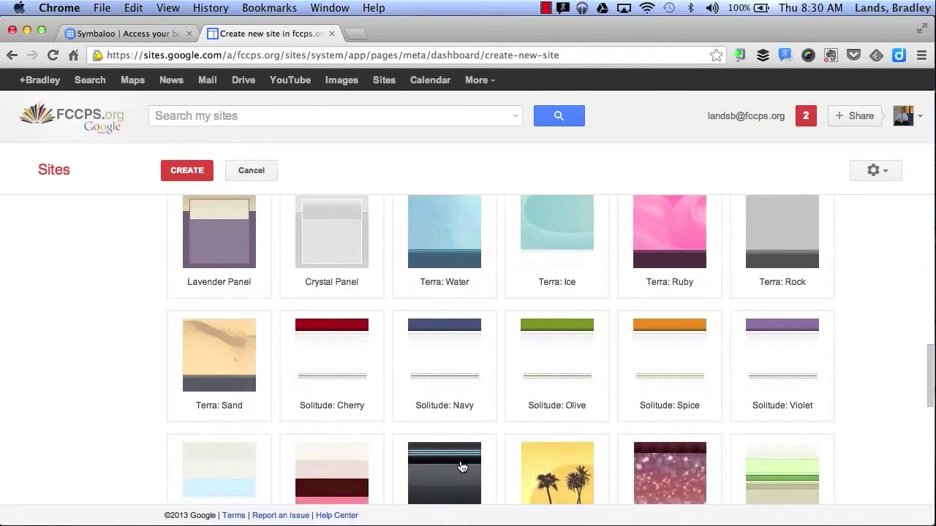
pyautogui.scroll(3, 461, 466)
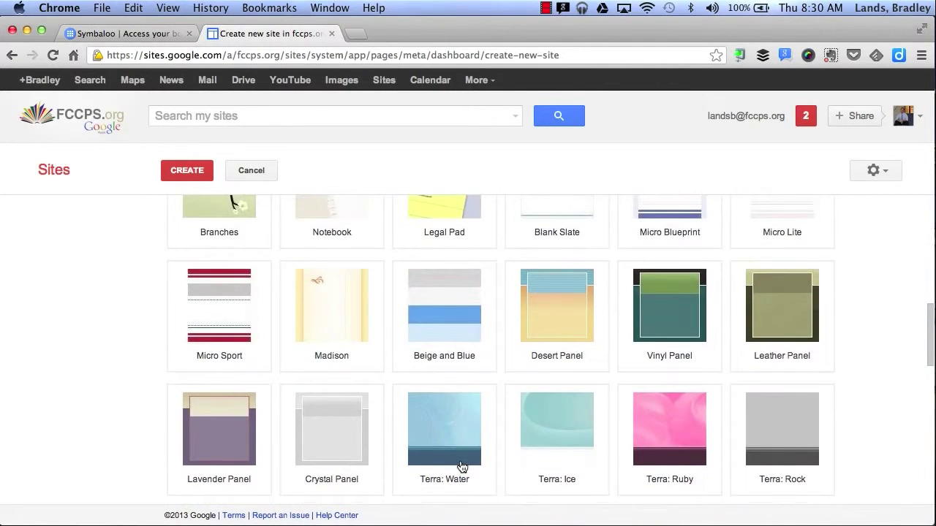
pyautogui.scroll(3, 461, 466)
pyautogui.click(351, 299)
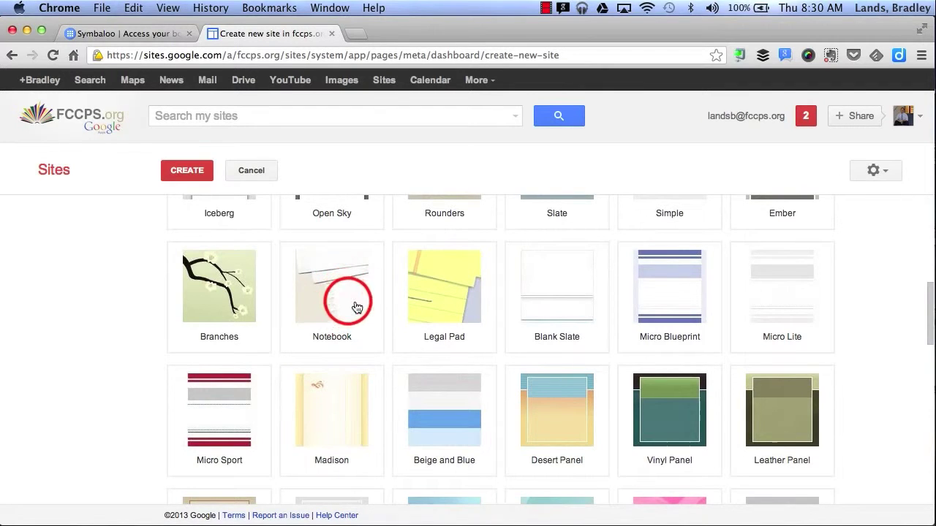
pyautogui.scroll(-1, 54, 366)
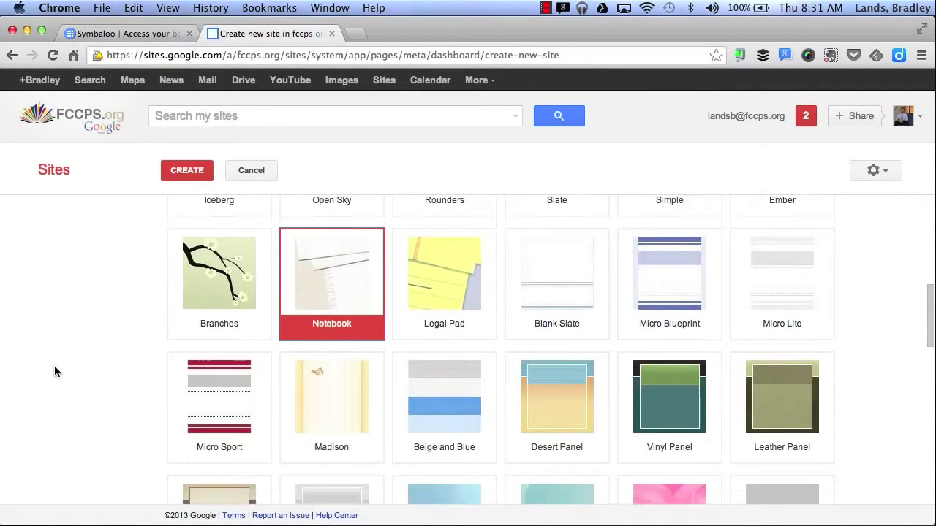
# Enter "school, education," as the site categories, leave the site description empty, and create the site.
pyautogui.scroll(-15, 54, 372)
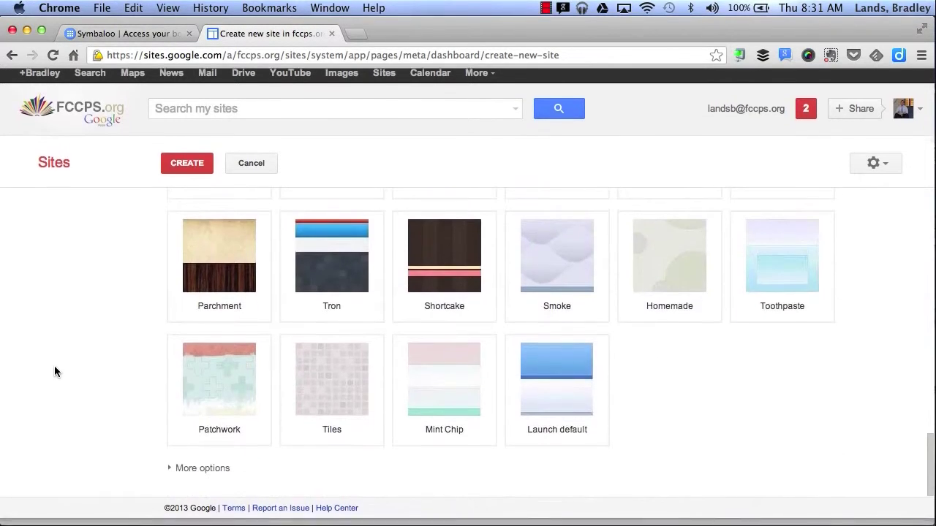
pyautogui.click(172, 469)
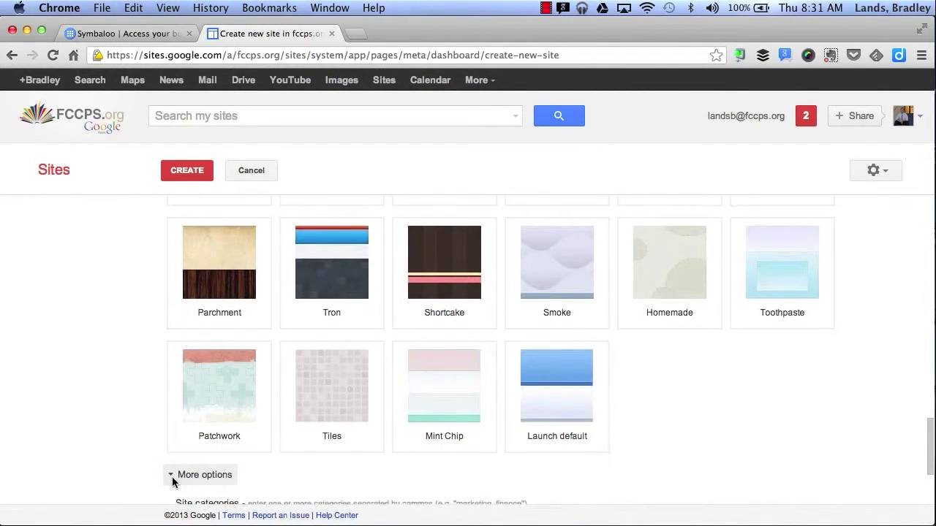
pyautogui.scroll(-5, 172, 476)
pyautogui.click(203, 372)
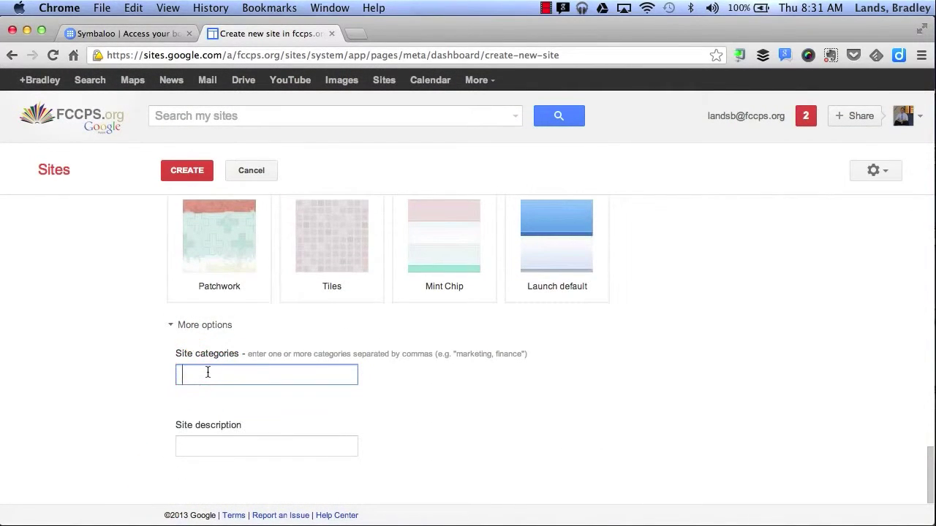
pyautogui.write('school, education,')
pyautogui.click(184, 451)
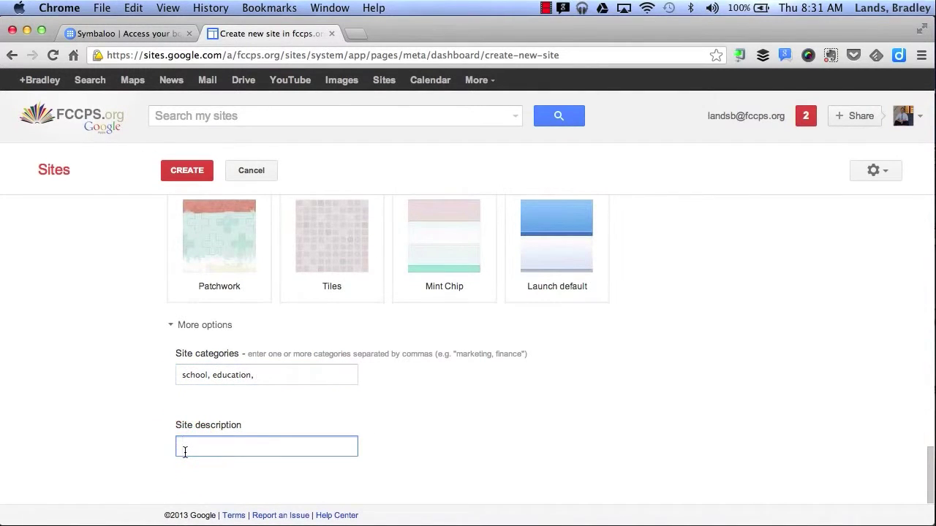
pyautogui.scroll(15, 103, 293)
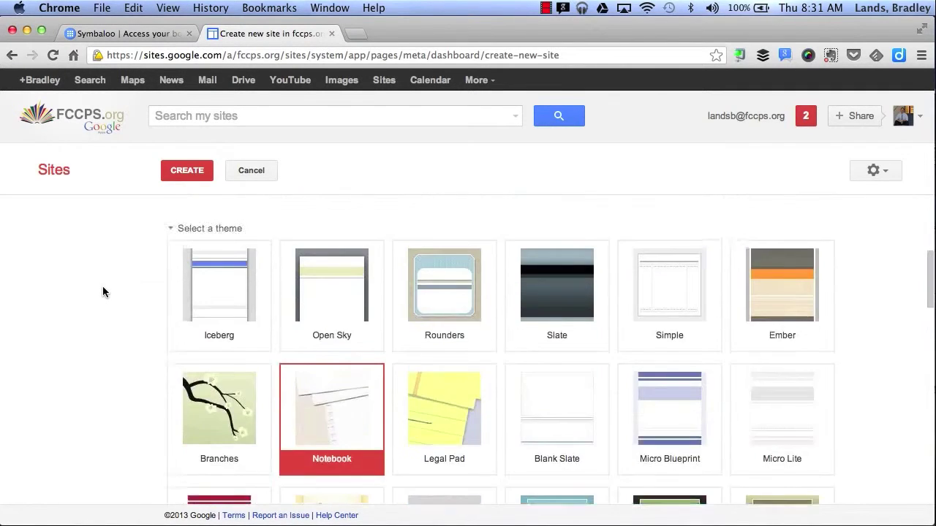
pyautogui.click(192, 170)
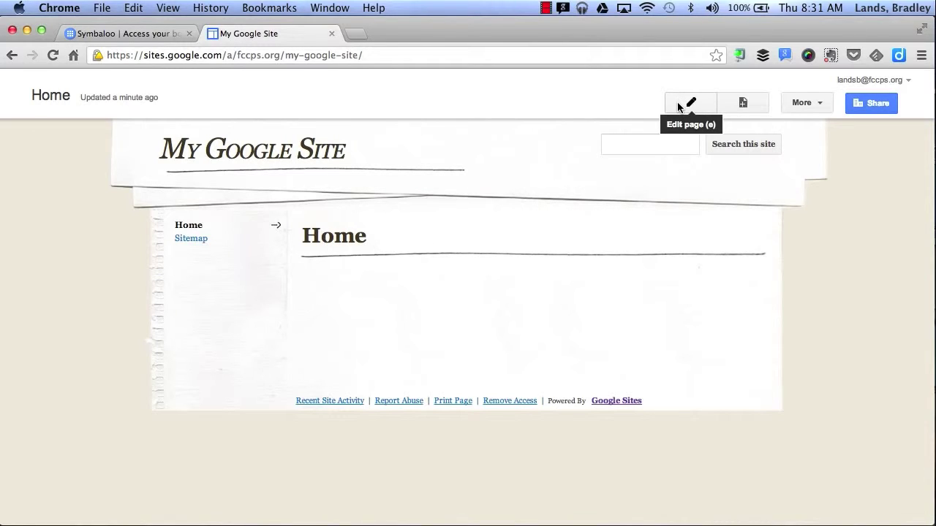
# Open the home page for editing and enter the body text "I can type in text".
pyautogui.click(677, 107)
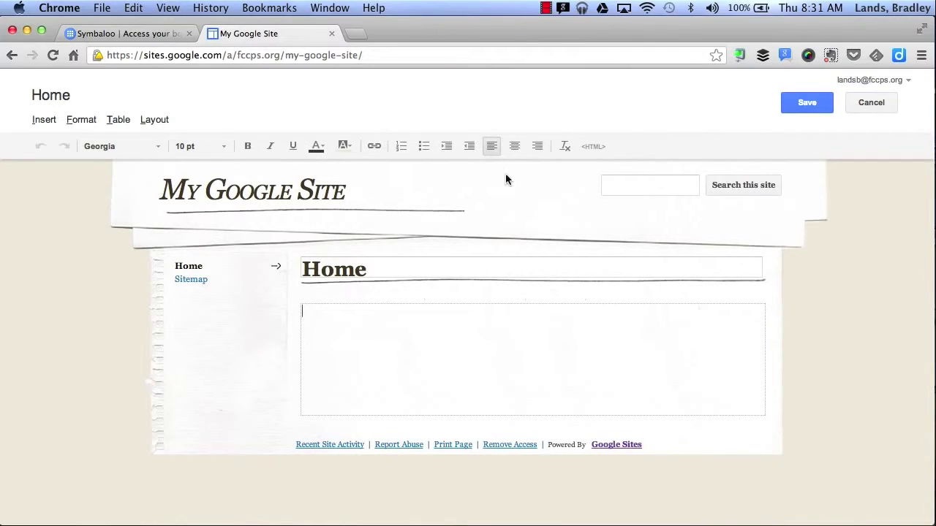
pyautogui.write('I can typ')
pyautogui.write('e in text')
pyautogui.press('BackSpace')
pyautogui.write('xt')
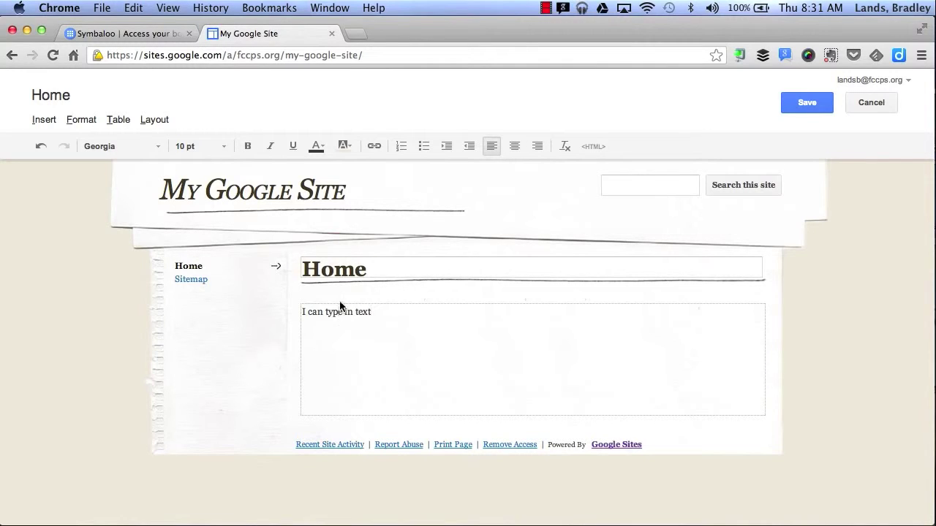
# Replace the home page title with "Google Site" and save the page.
pyautogui.click(339, 270)
pyautogui.doubleClick(338, 271)
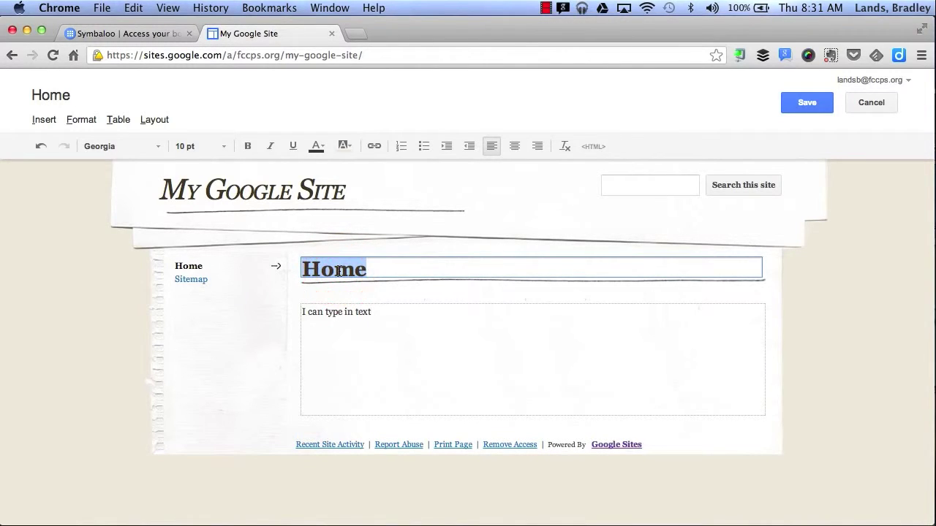
pyautogui.write('Google Site')
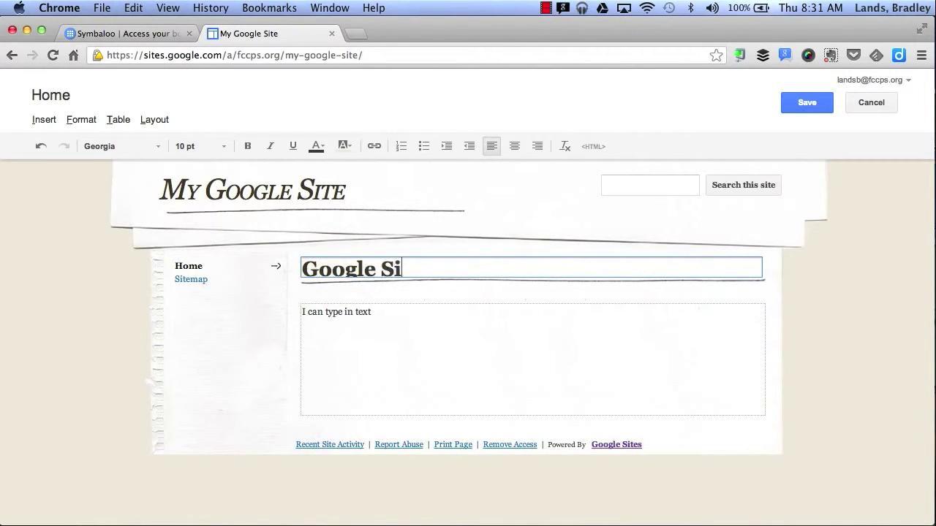
pyautogui.click(795, 104)
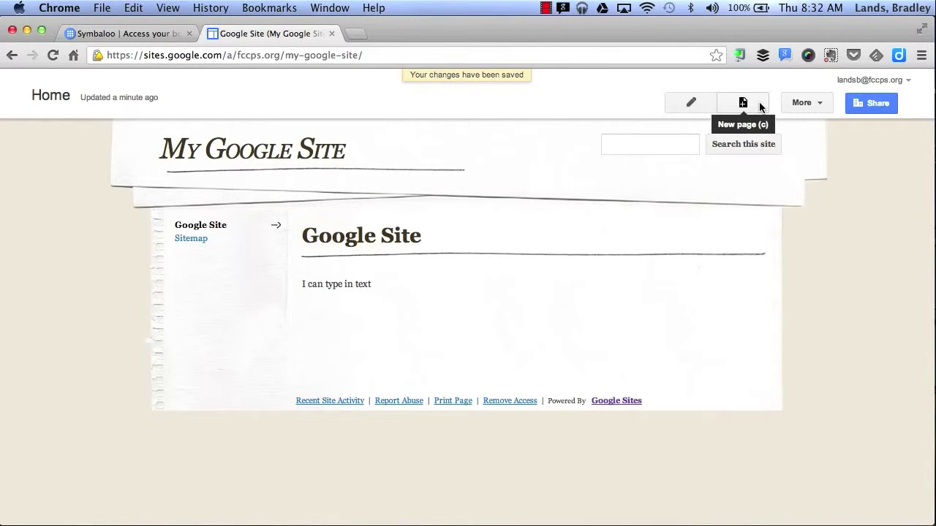
# Create a new top-level page named "Directions" using the Web Page template.
pyautogui.click(759, 106)
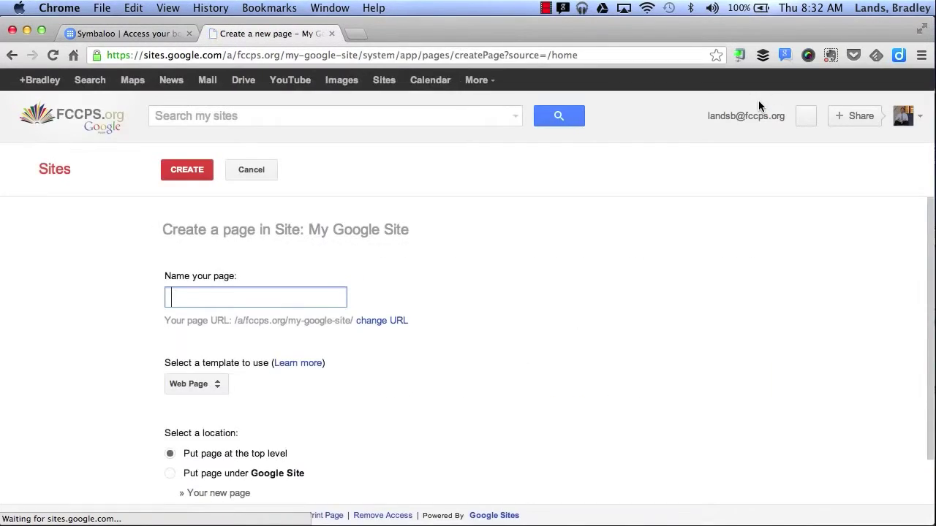
pyautogui.click(227, 291)
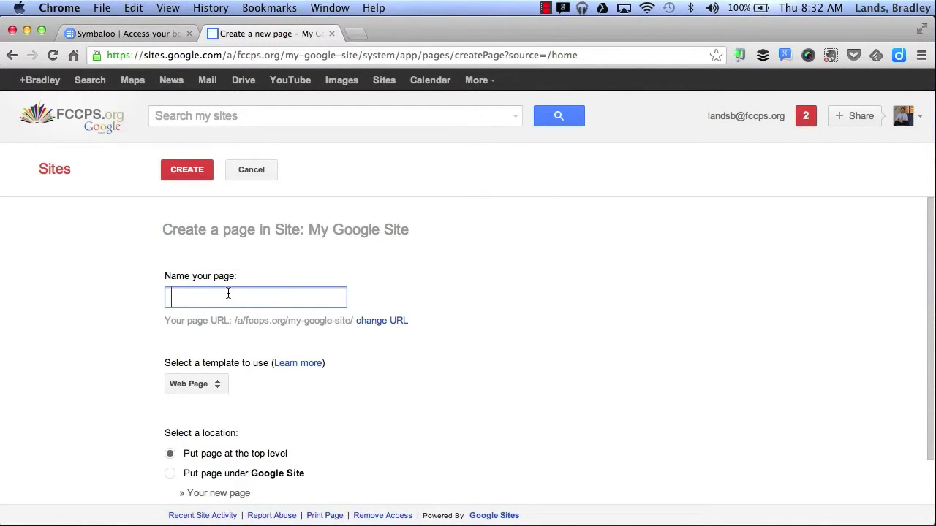
pyautogui.write('Directions')
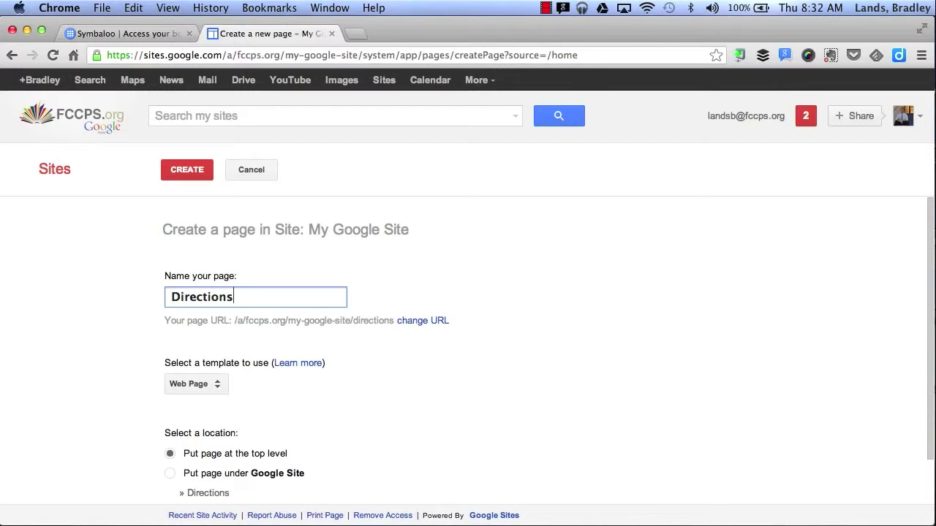
pyautogui.scroll(-2, 131, 371)
pyautogui.click(198, 347)
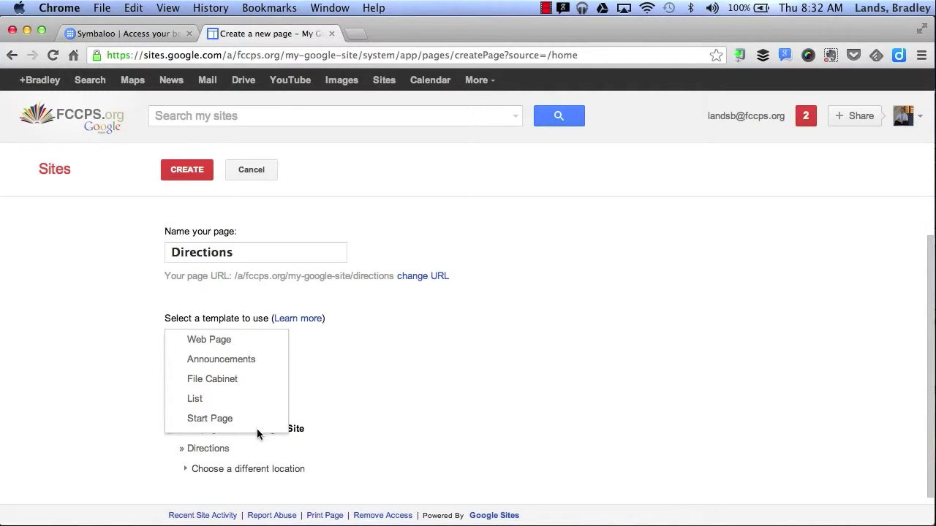
pyautogui.click(262, 339)
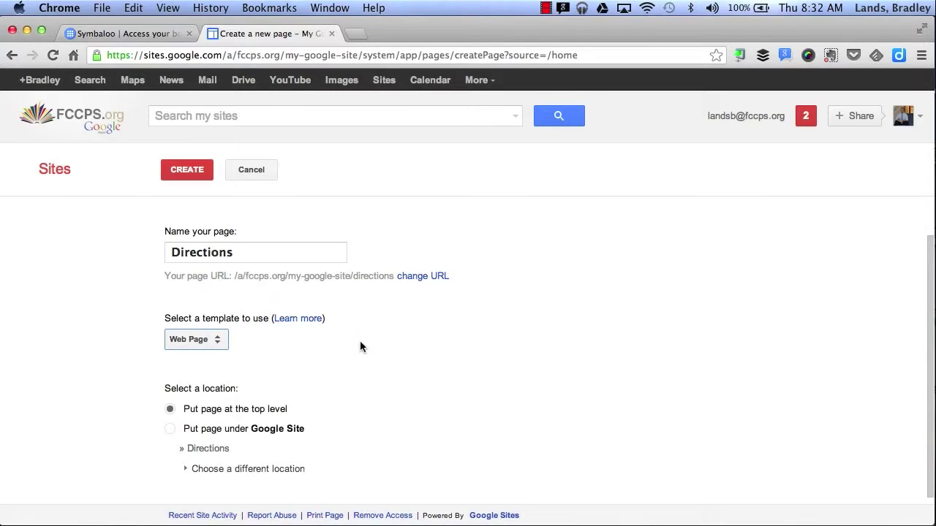
pyautogui.scroll(-1, 359, 341)
pyautogui.scroll(1, 359, 341)
pyautogui.click(187, 169)
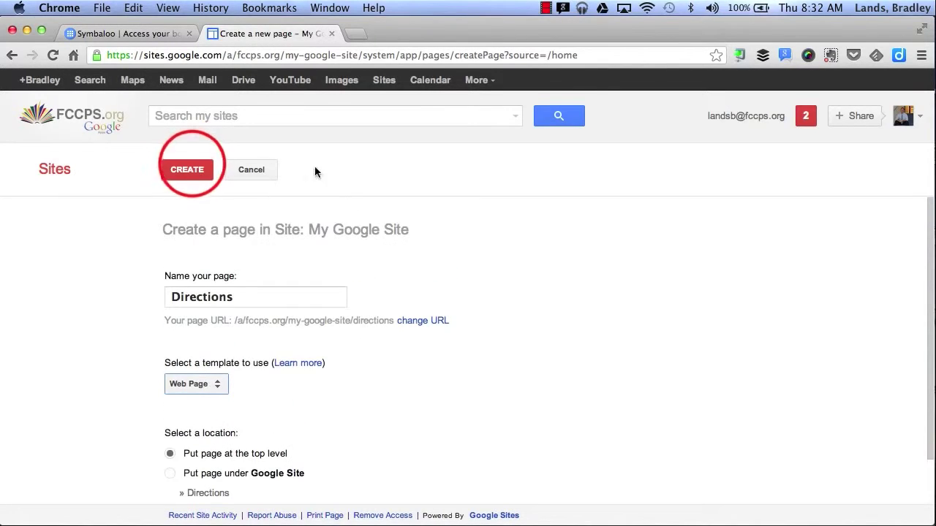
pyautogui.click(193, 167)
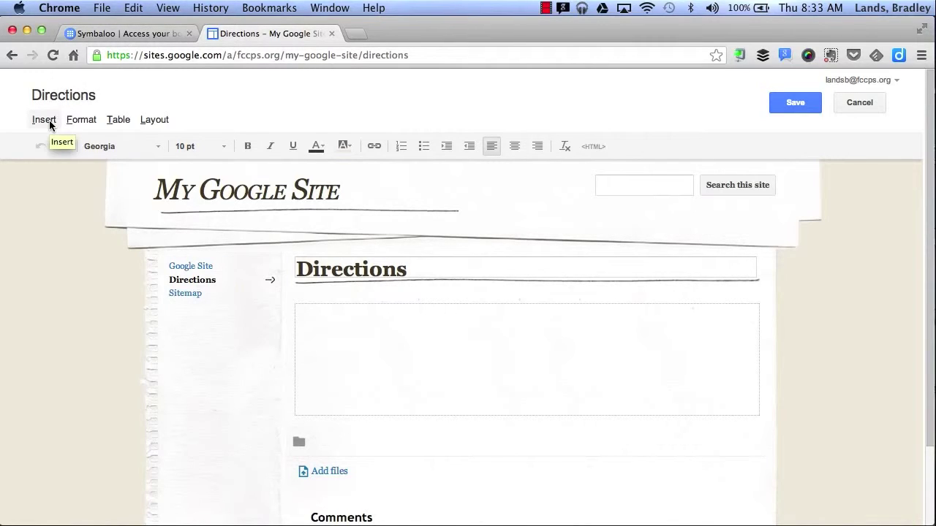
# Examine the options for inserting a YouTube video and an image on the Directions page, without adding either.
pyautogui.click(44, 120)
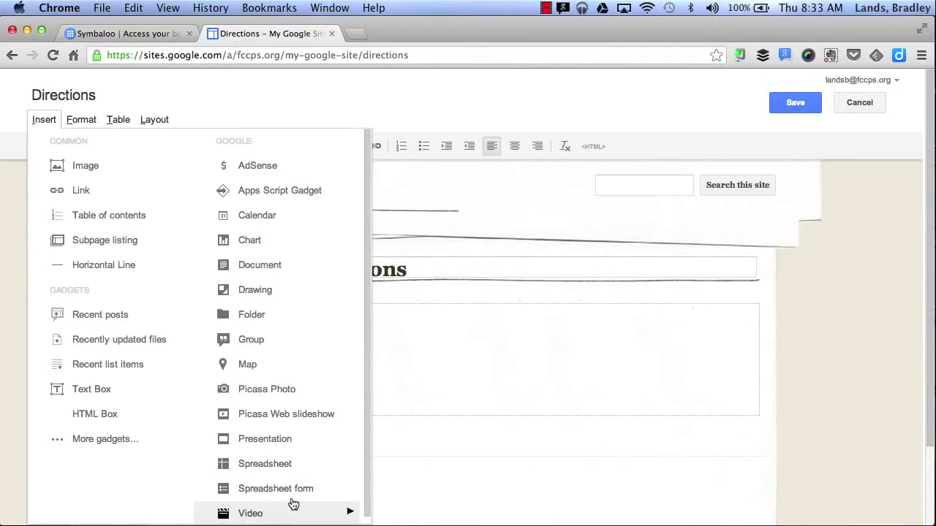
pyautogui.moveTo(291, 510)
pyautogui.click(378, 496)
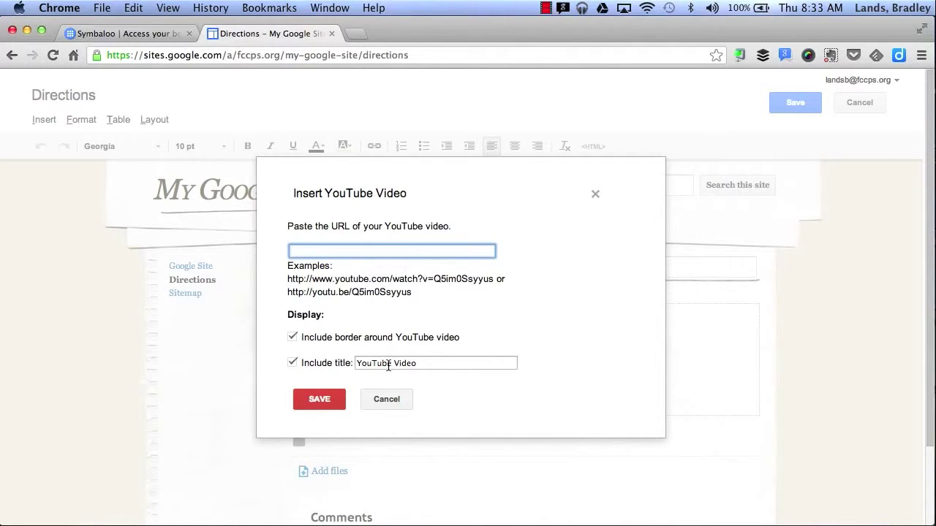
pyautogui.click(379, 397)
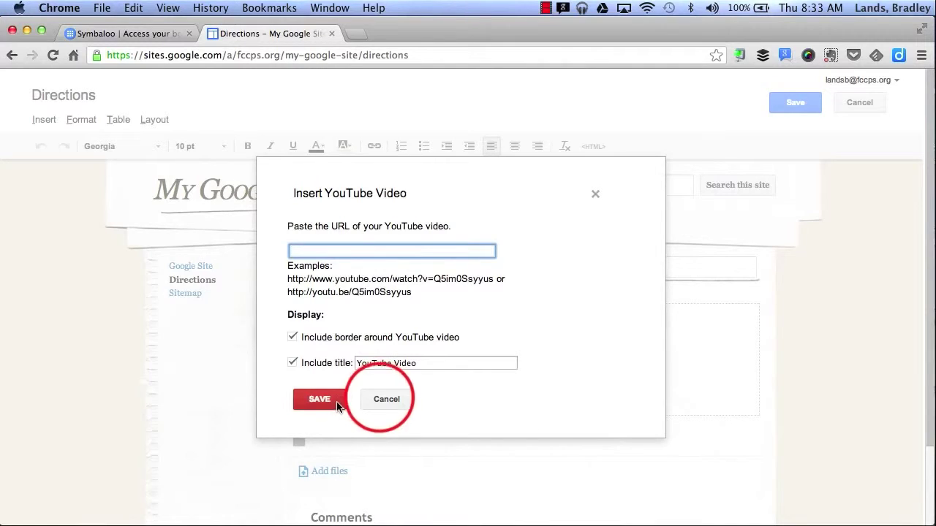
pyautogui.click(44, 120)
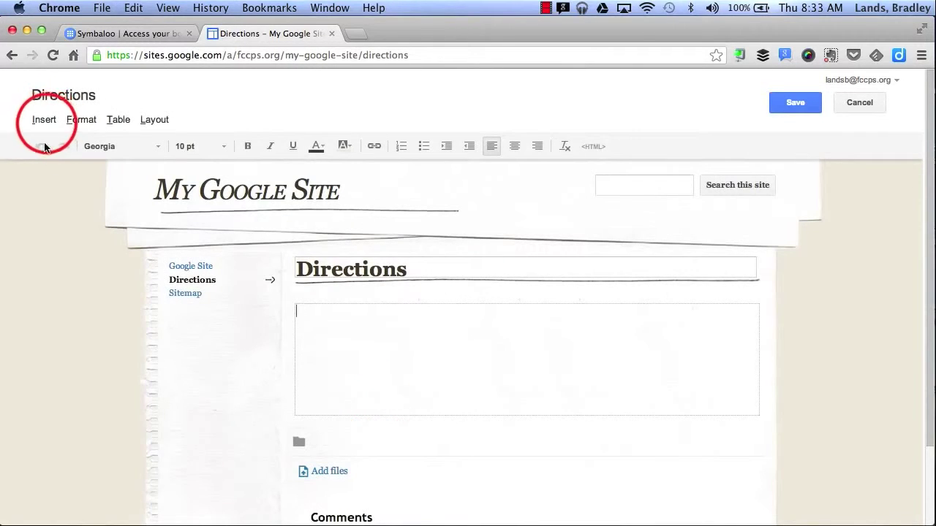
pyautogui.click(95, 165)
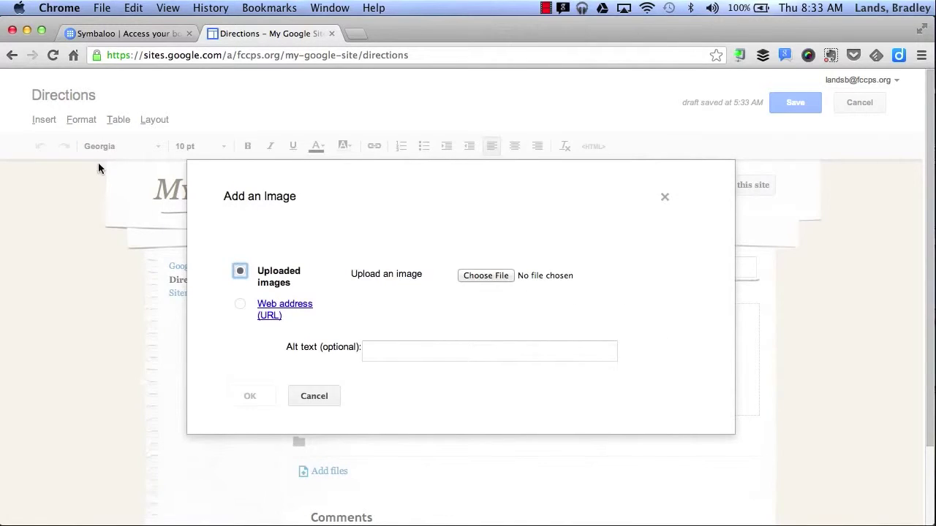
pyautogui.click(314, 395)
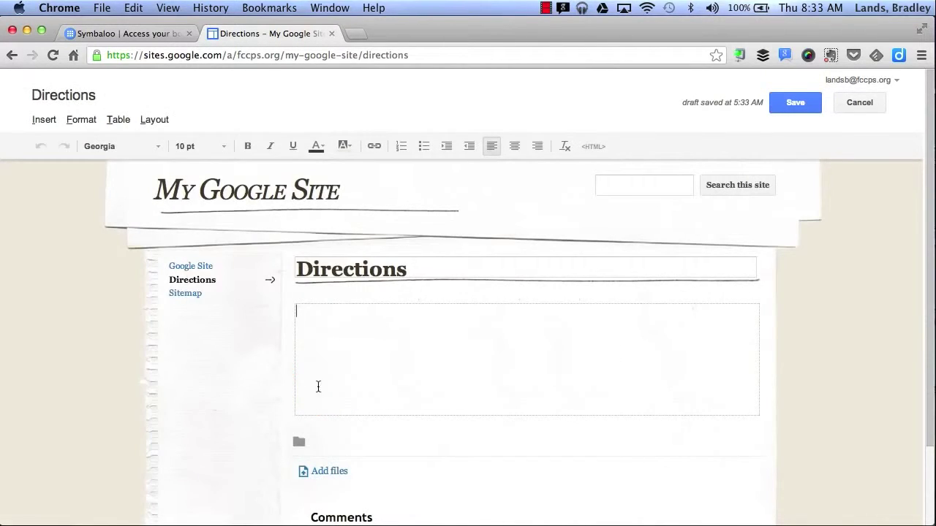
# Save the Directions page and review its page settings without changing them.
pyautogui.click(795, 103)
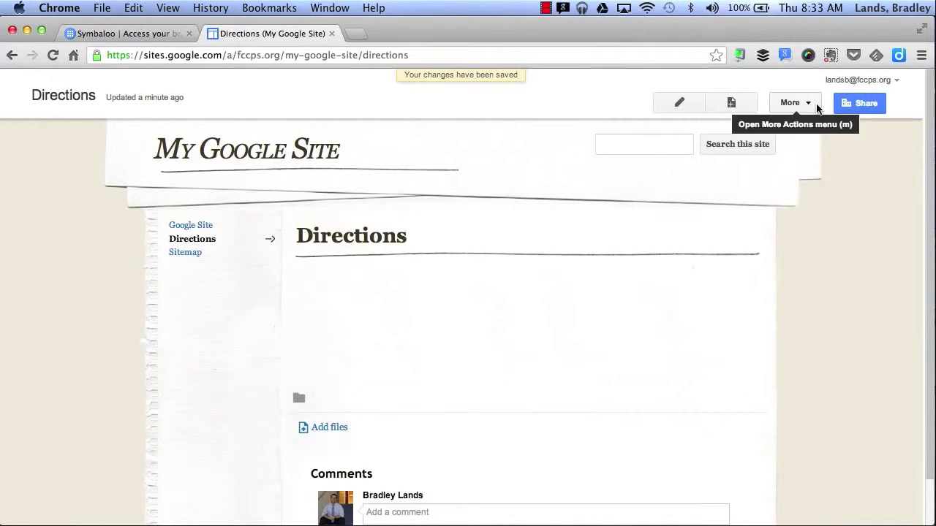
pyautogui.click(817, 108)
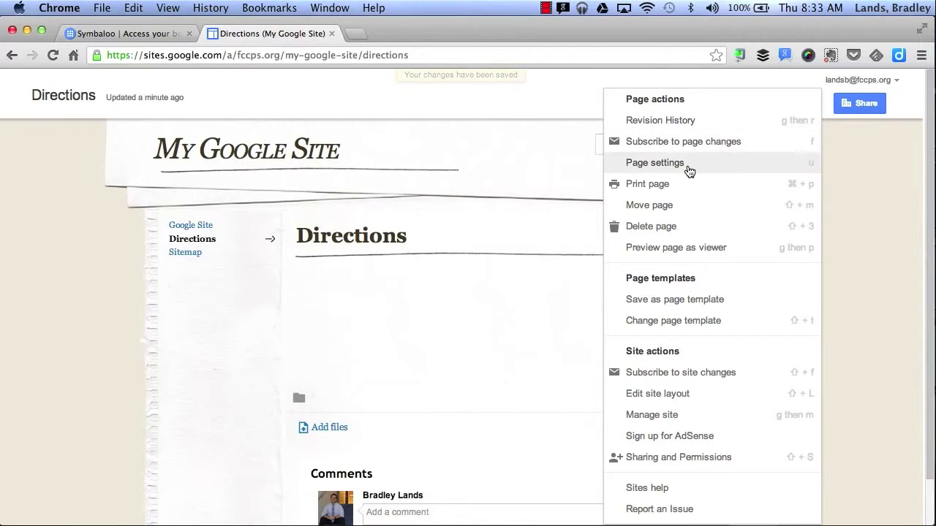
pyautogui.click(688, 170)
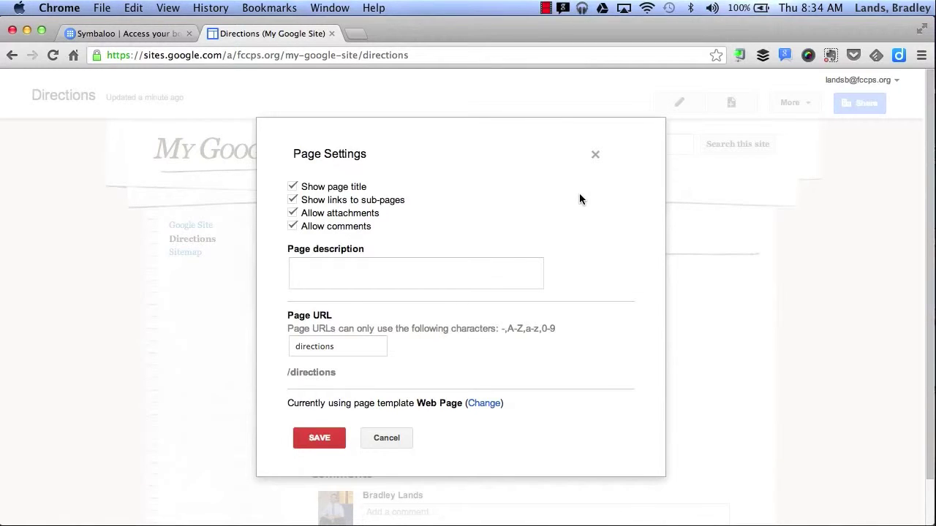
pyautogui.click(379, 441)
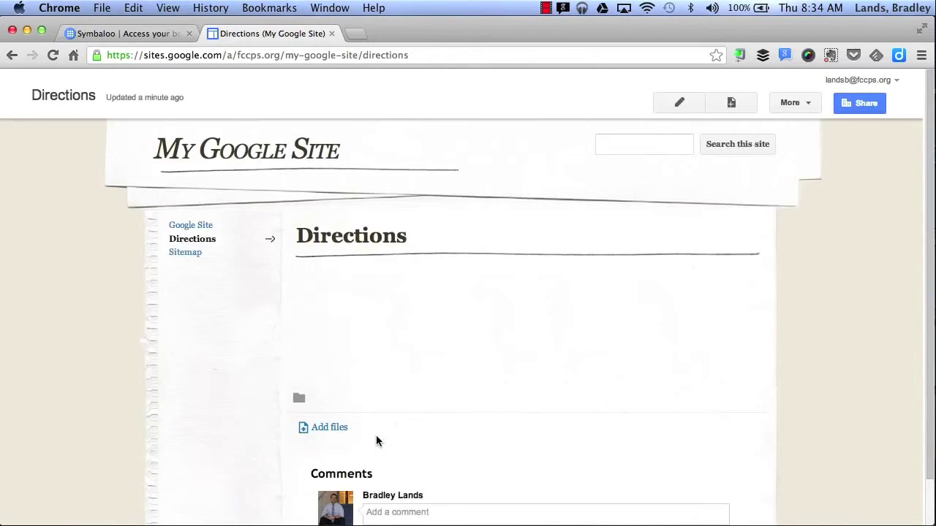
# Edit the site layout to include horizontal navigation, and close the layout editor.
pyautogui.click(777, 100)
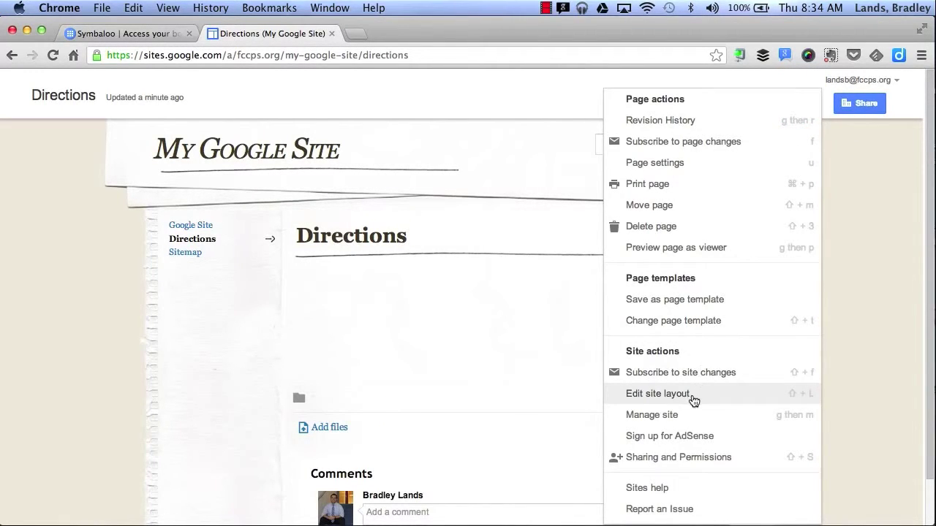
pyautogui.click(693, 398)
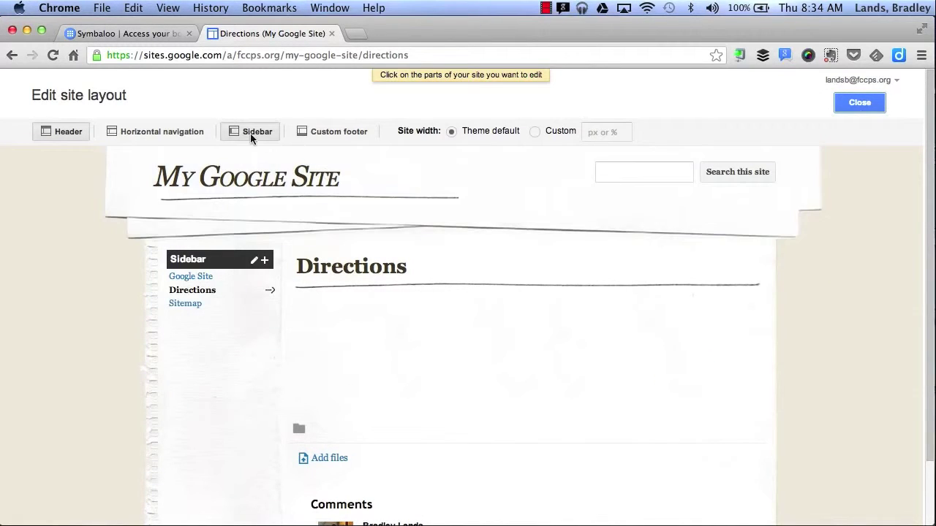
pyautogui.click(164, 133)
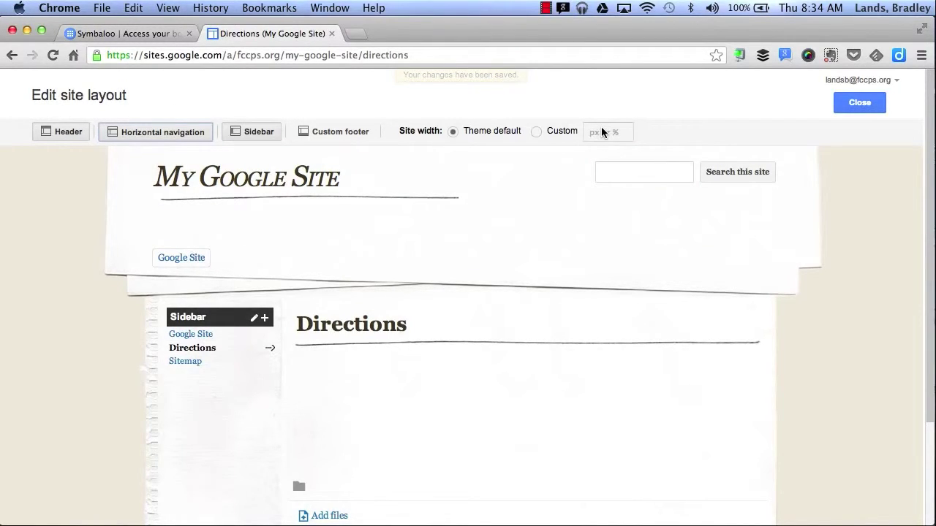
pyautogui.click(850, 107)
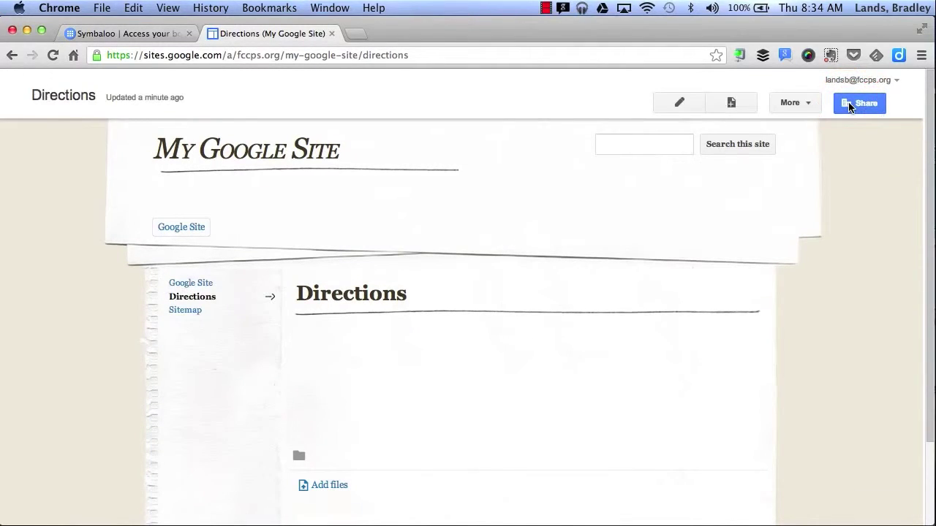
# Open the site management area and review the general settings, from site name and categories down to site display language.
pyautogui.click(812, 103)
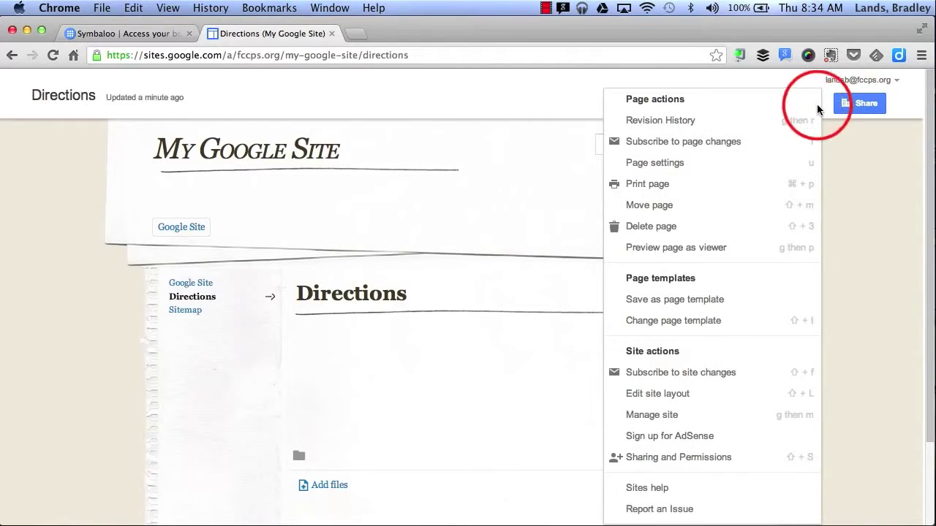
pyautogui.click(719, 423)
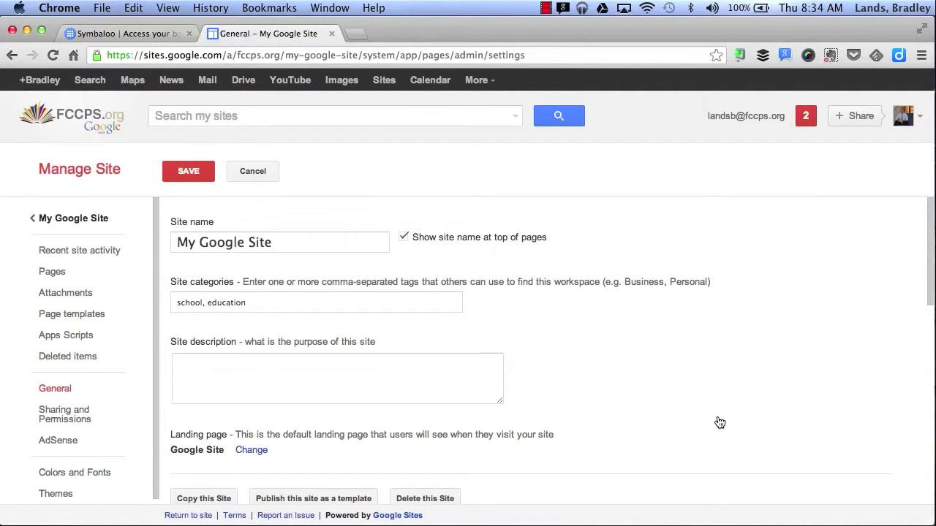
pyautogui.scroll(-1, 717, 422)
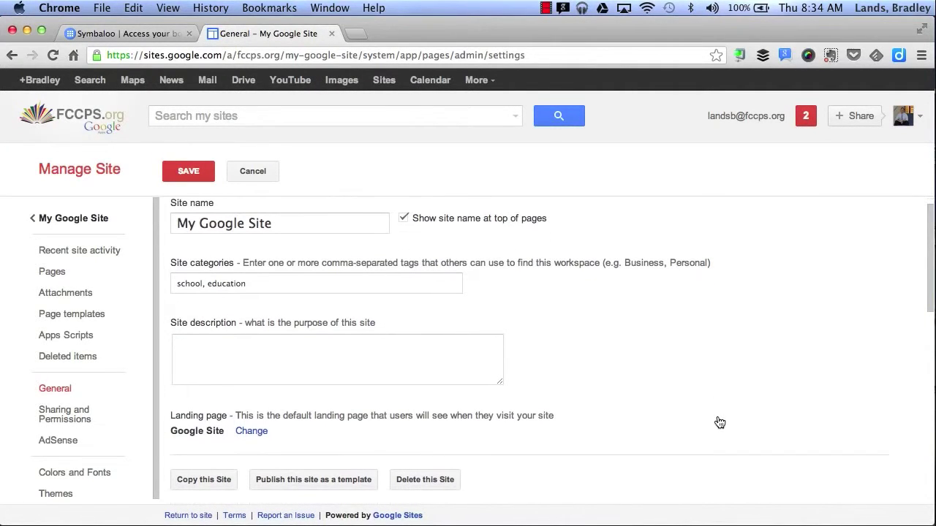
pyautogui.click(256, 278)
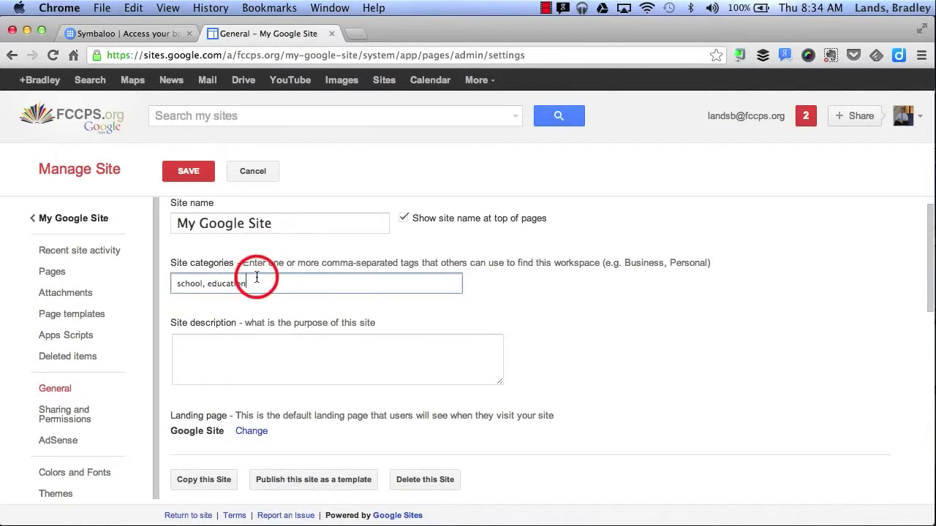
pyautogui.click(238, 356)
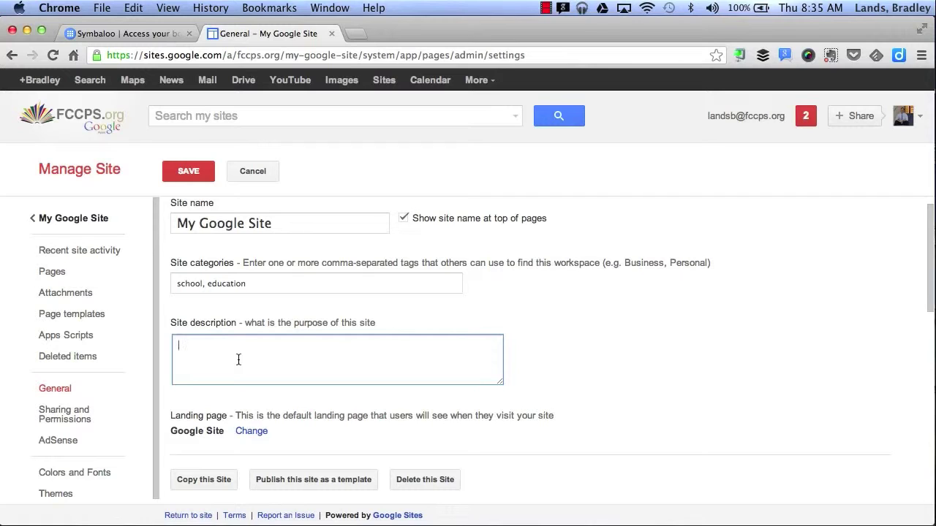
pyautogui.scroll(-4, 856, 249)
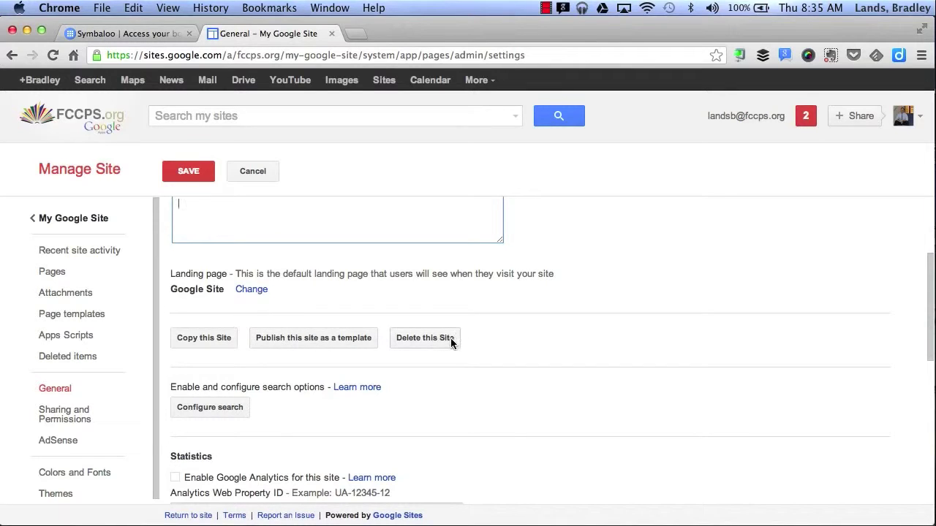
pyautogui.scroll(-9, 604, 353)
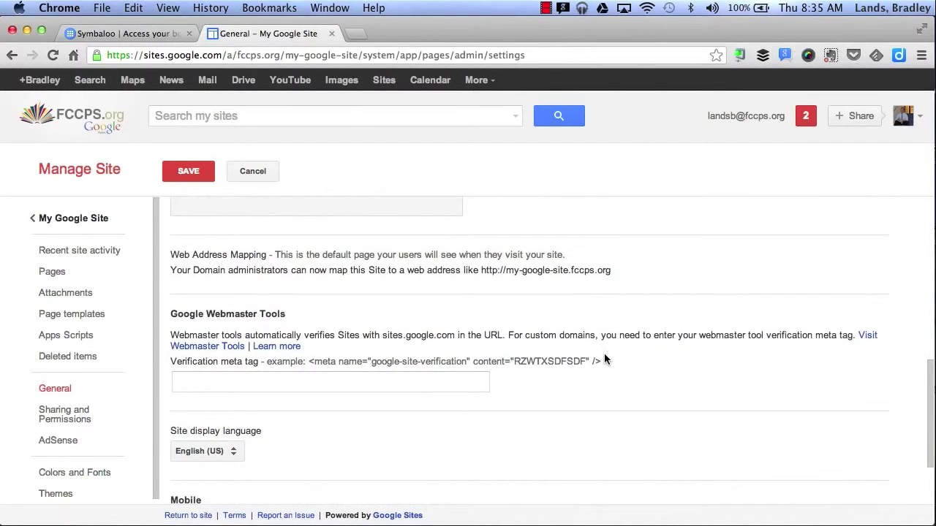
pyautogui.scroll(17, 603, 353)
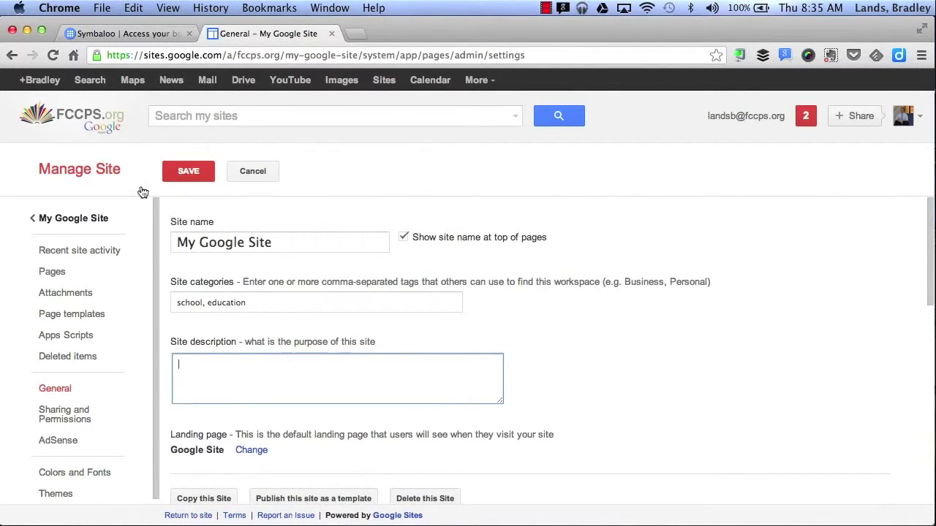
# View the site's page hierarchy and look through the color and font customization options for the Notebook theme.
pyautogui.click(80, 273)
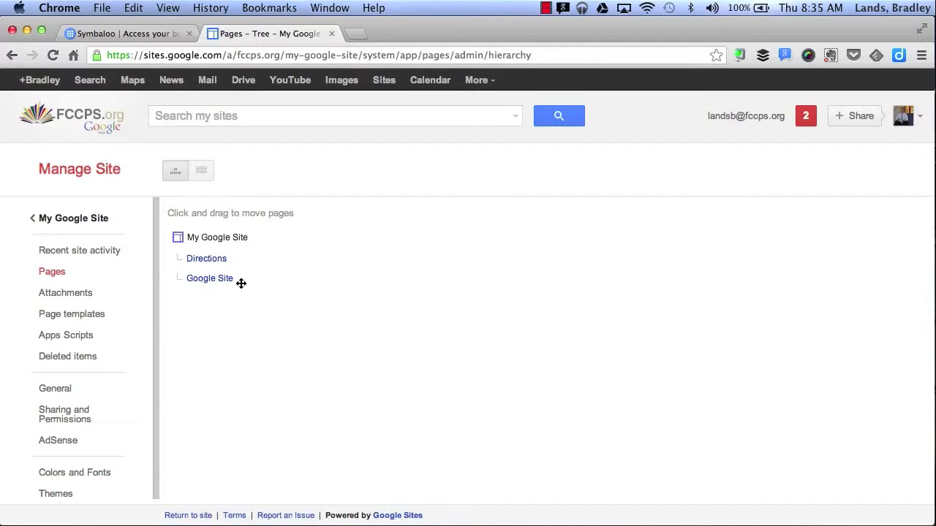
pyautogui.scroll(-1, 70, 333)
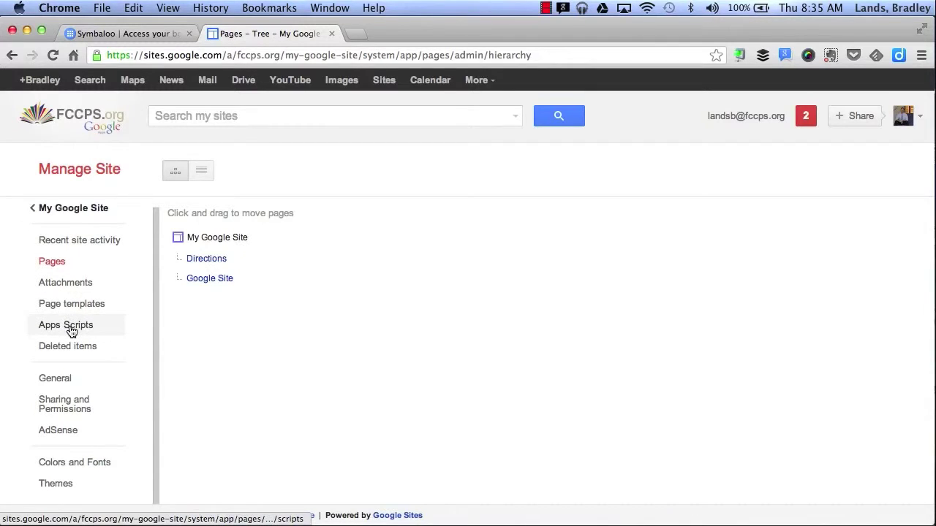
pyautogui.click(65, 467)
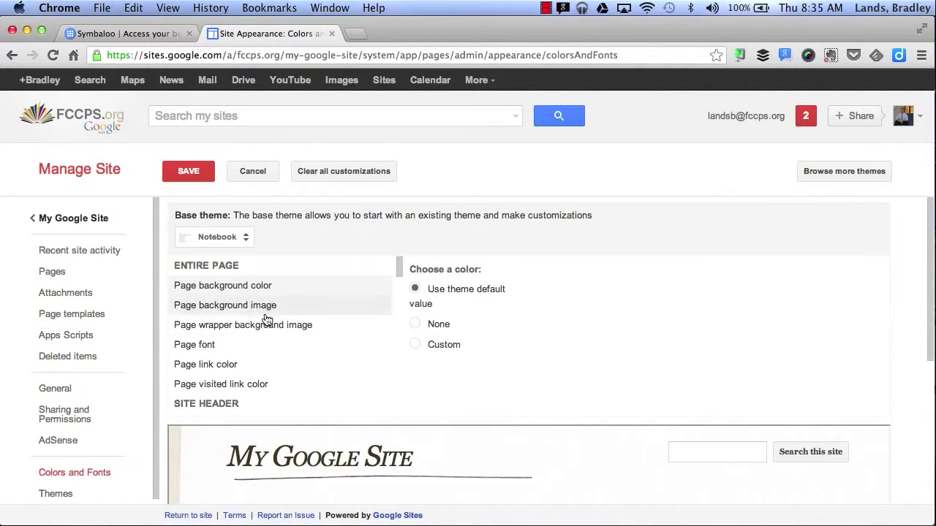
pyautogui.scroll(-3, 265, 318)
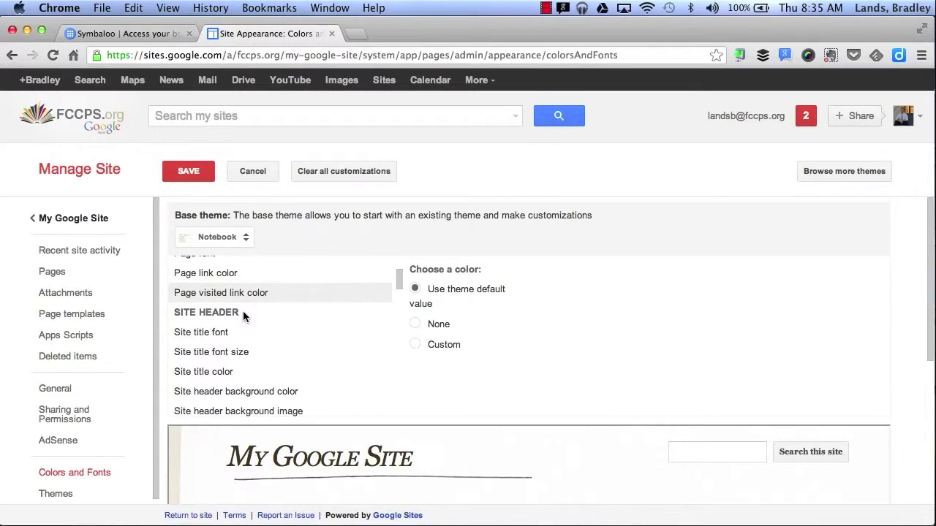
pyautogui.scroll(-10, 242, 311)
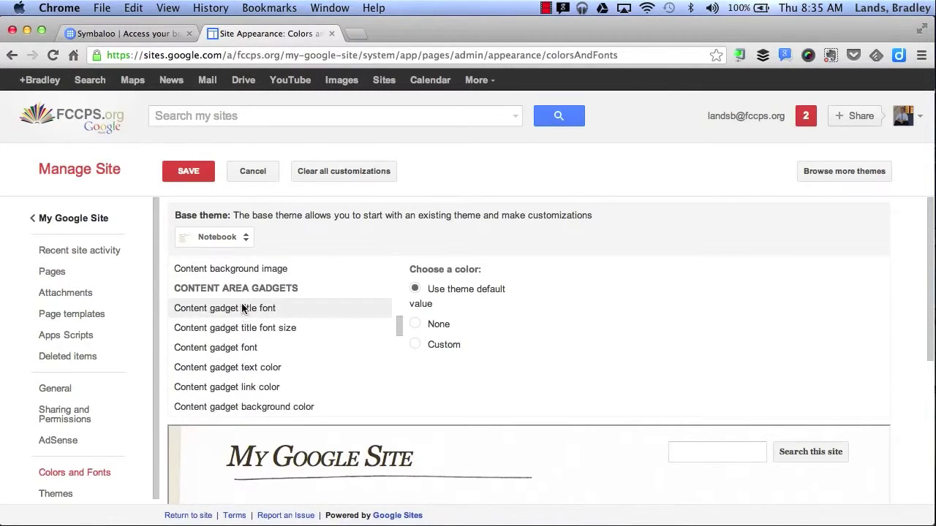
pyautogui.scroll(-8, 309, 296)
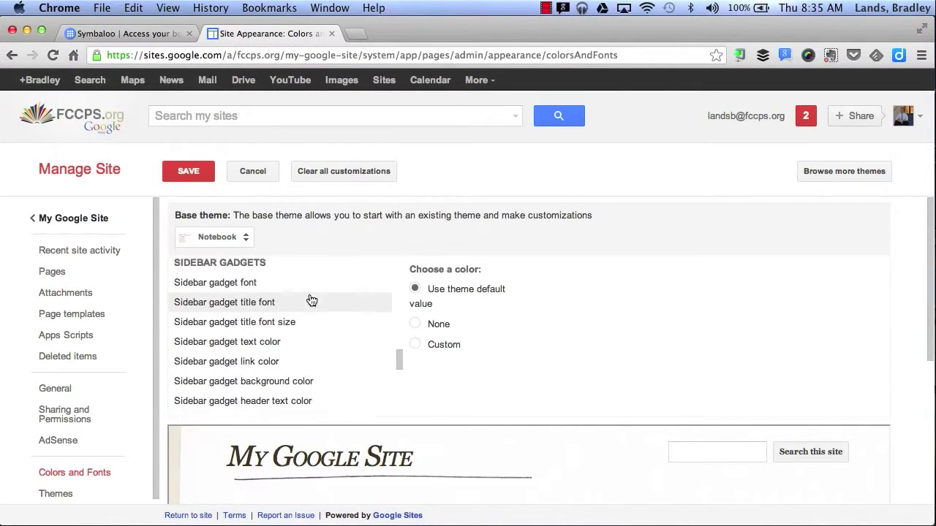
# Look through the sidebar gadget and navigation options in the color and font customization list.
pyautogui.scroll(1, 300, 299)
pyautogui.scroll(-6, 286, 358)
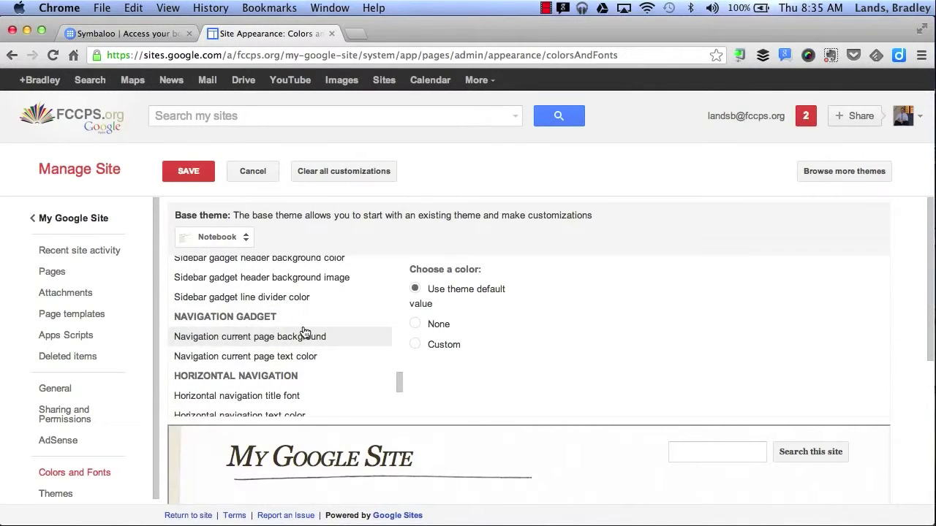
pyautogui.scroll(6, 305, 332)
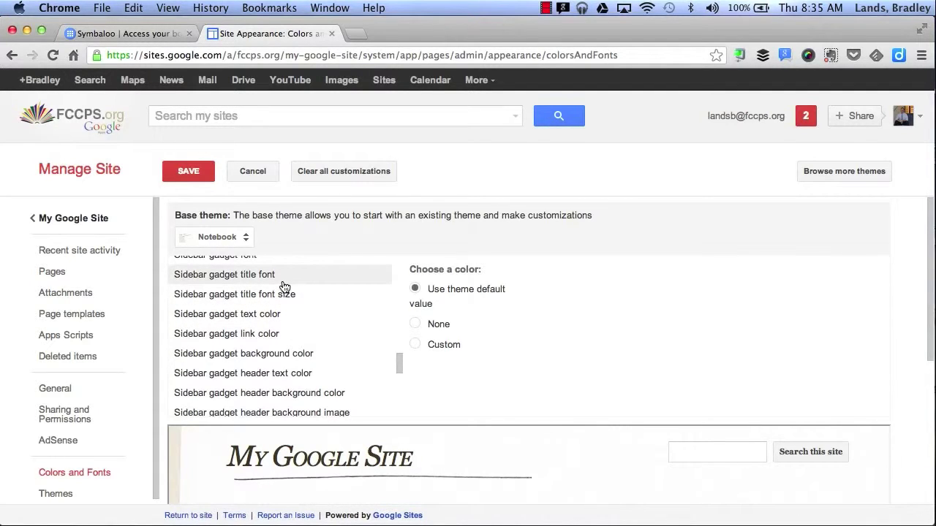
pyautogui.scroll(-1, 110, 417)
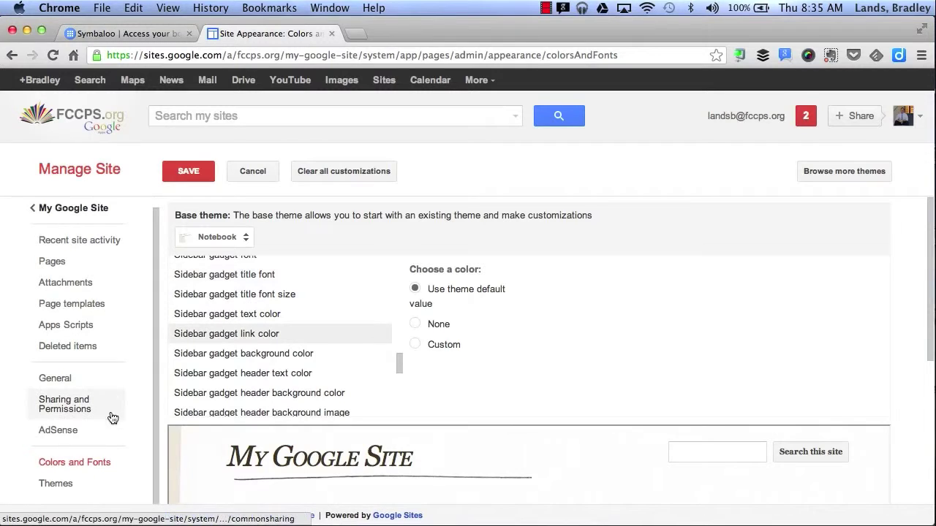
# Change the site theme to Shipshape, save it, and return to the site.
pyautogui.click(55, 494)
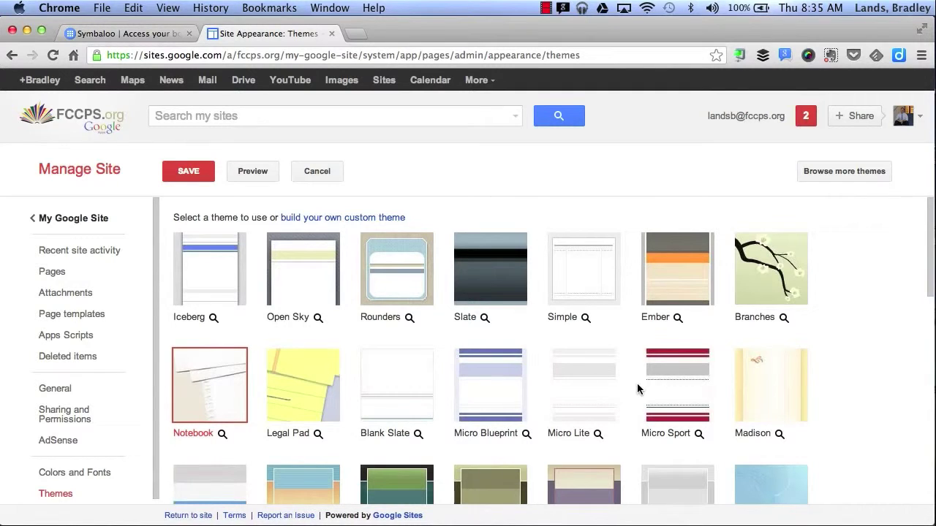
pyautogui.scroll(-5, 637, 389)
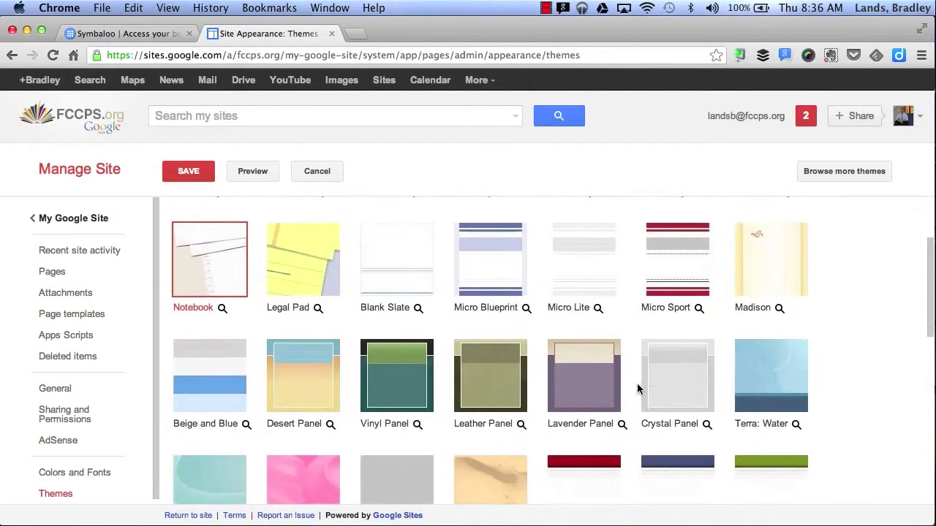
pyautogui.scroll(-3, 638, 387)
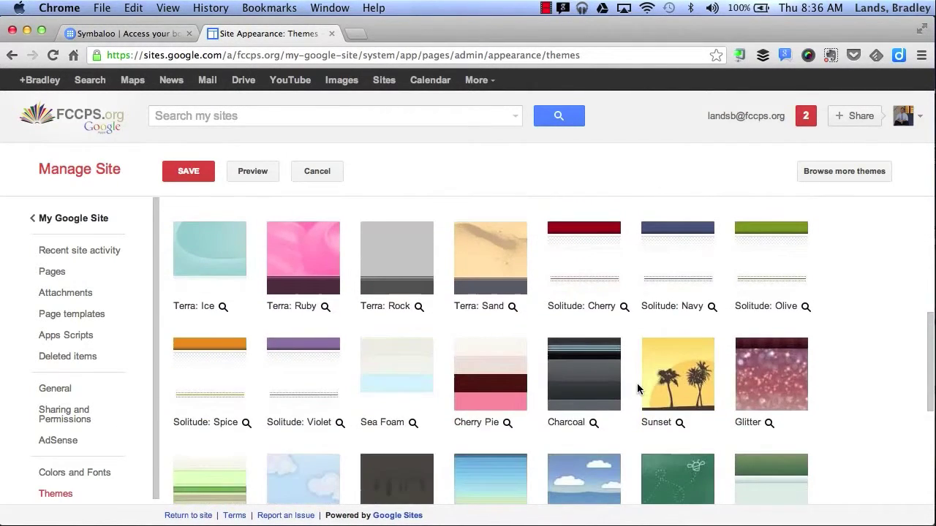
pyautogui.scroll(-3, 637, 384)
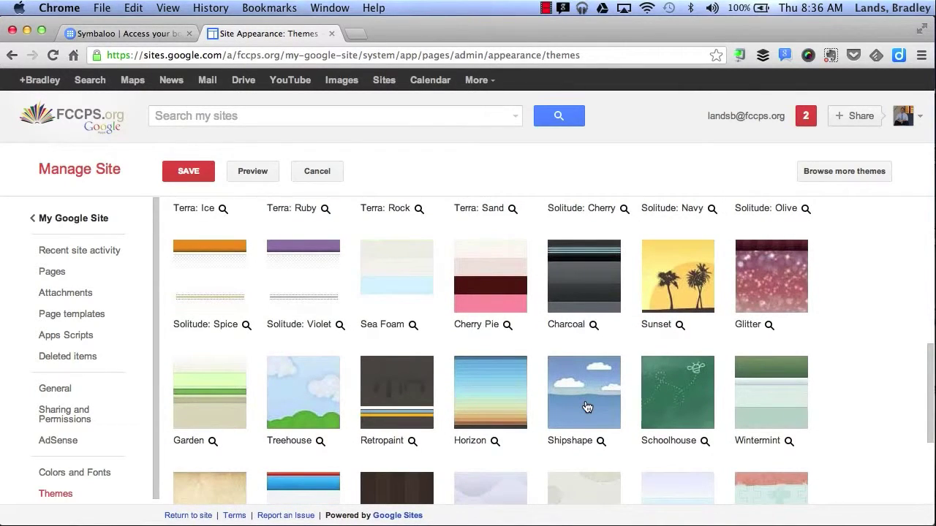
pyautogui.click(585, 407)
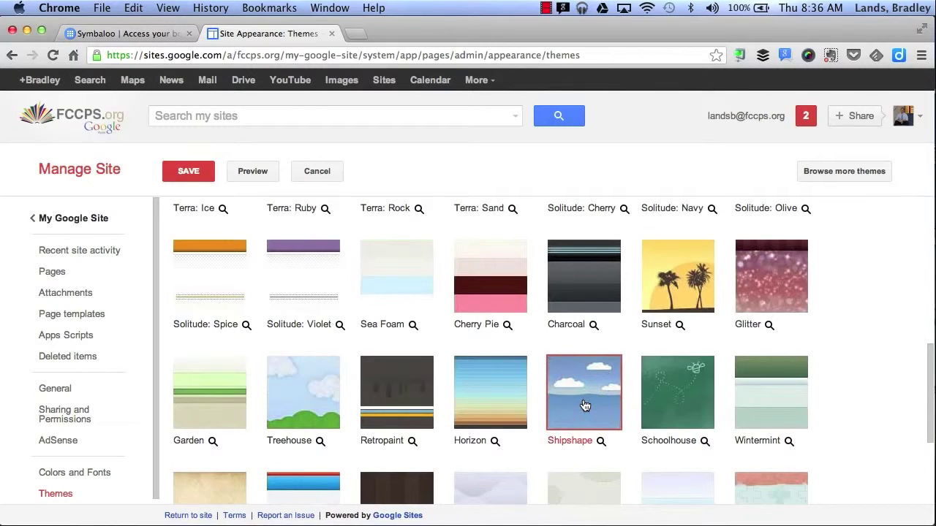
pyautogui.scroll(6, 583, 405)
pyautogui.click(206, 174)
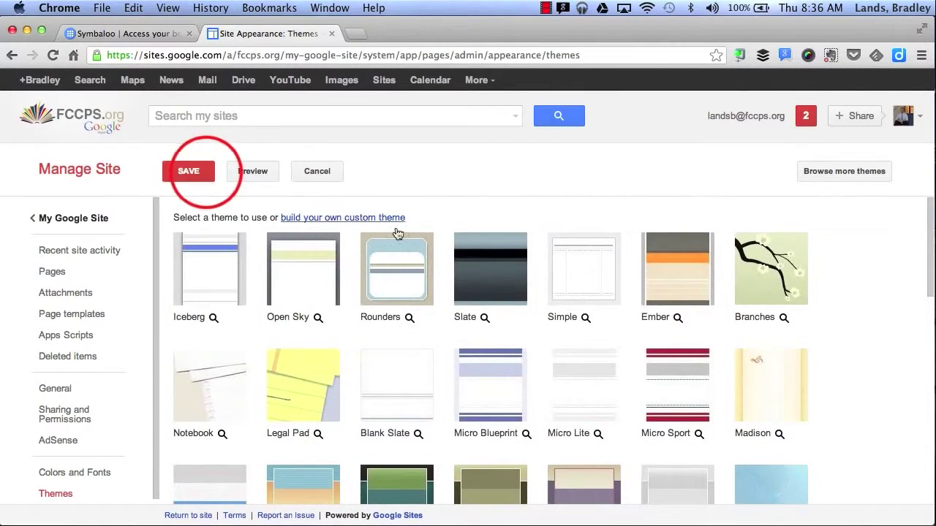
pyautogui.click(79, 229)
pyautogui.click(79, 229)
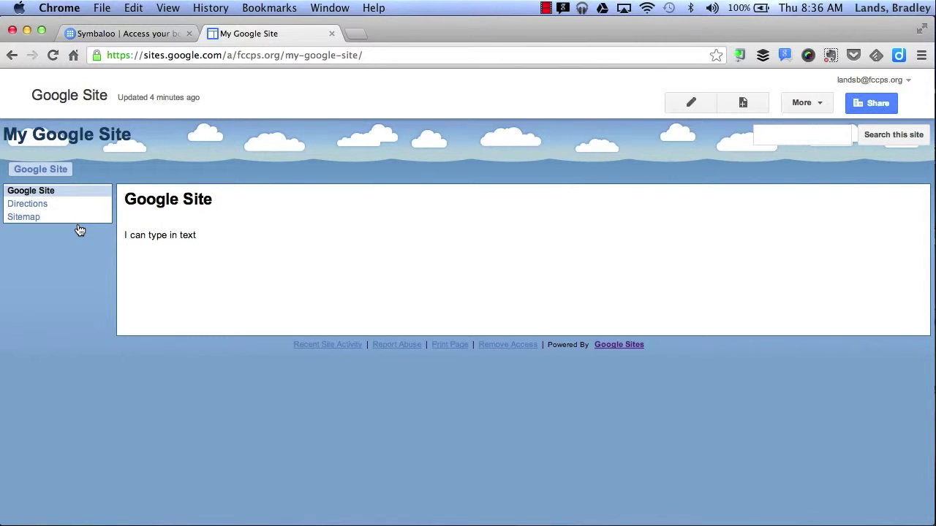
# Open the site's sharing and permissions settings and examine the options for adding people.
pyautogui.click(886, 105)
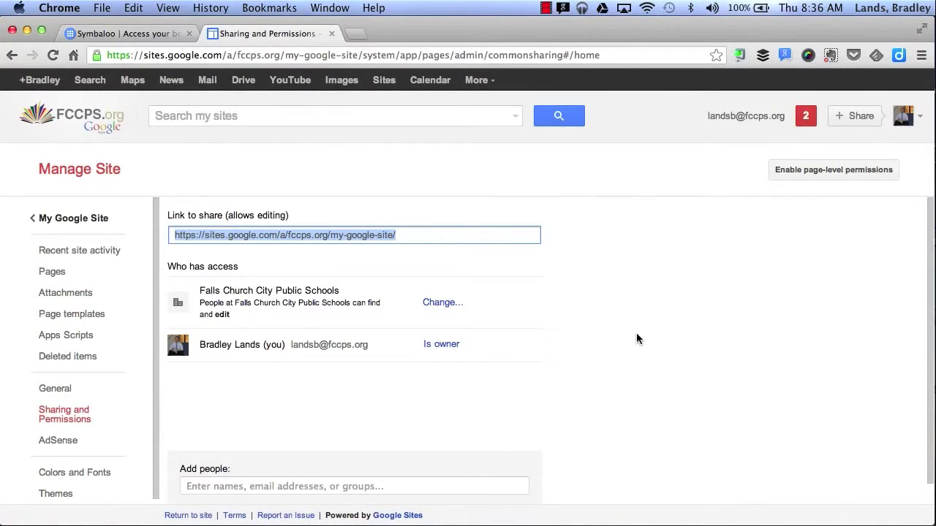
pyautogui.scroll(-1, 636, 339)
pyautogui.click(224, 465)
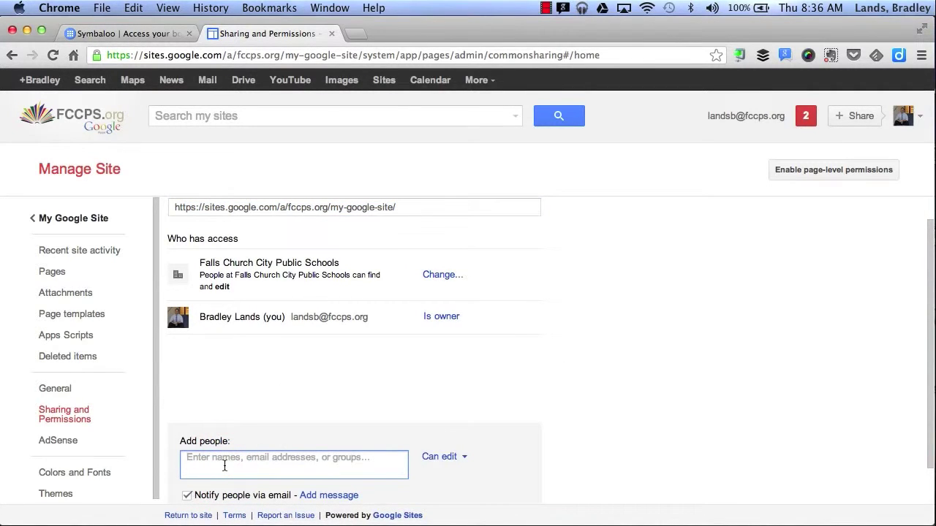
# Review the visibility and access options, save with Falls Church City Public Schools and Can edit selected, and return to the site.
pyautogui.click(425, 274)
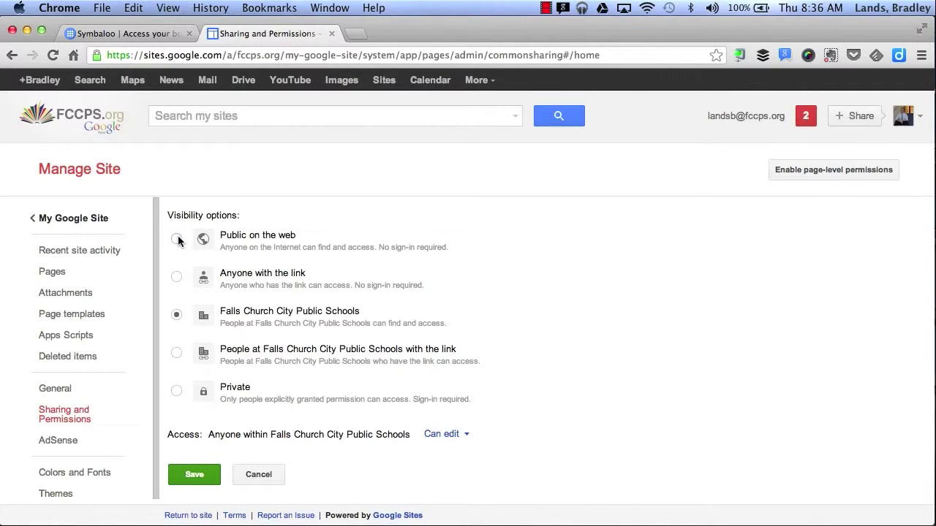
pyautogui.click(445, 435)
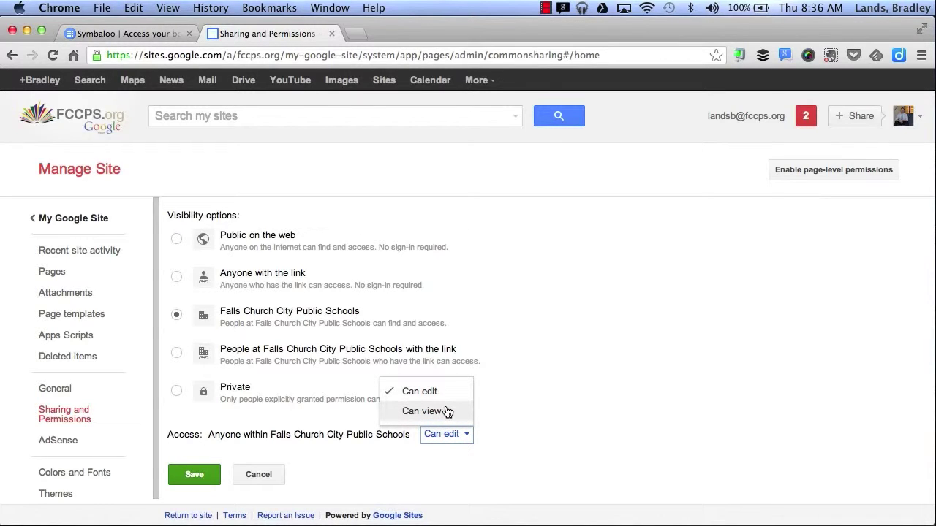
pyautogui.click(193, 475)
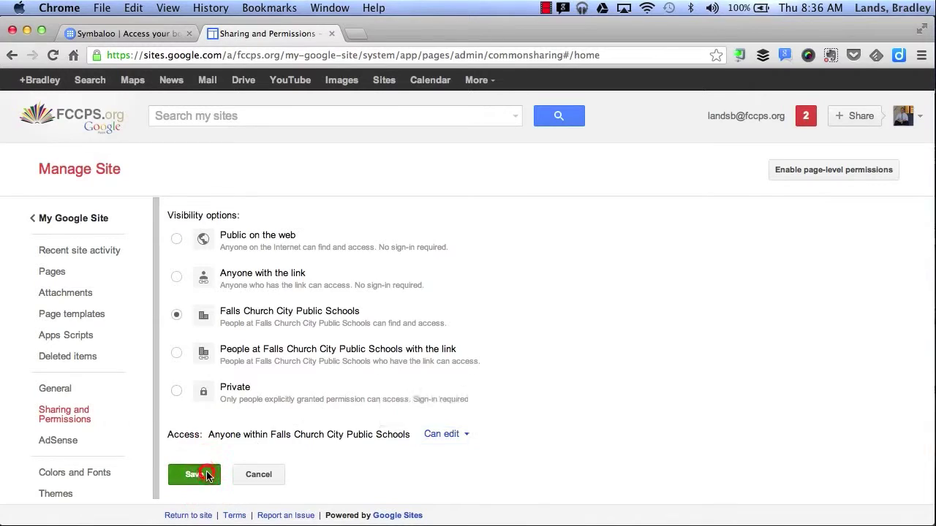
pyautogui.click(96, 219)
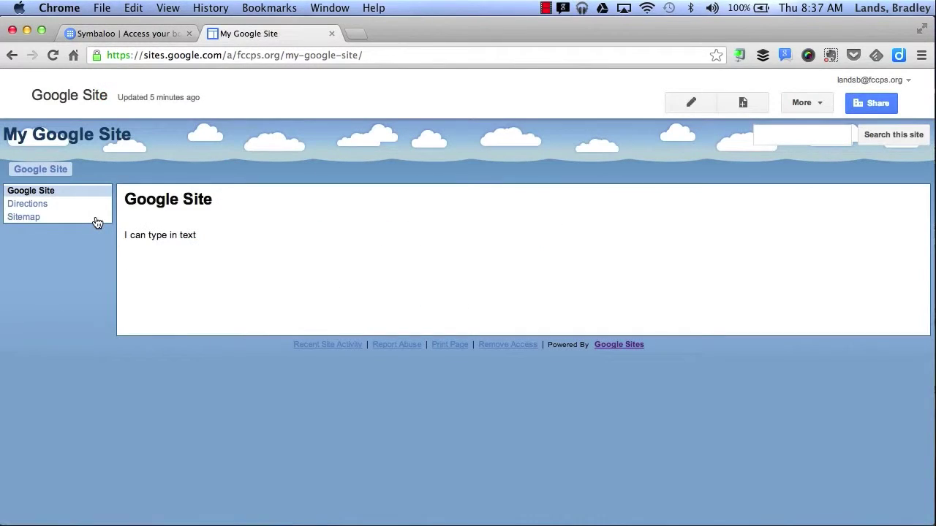